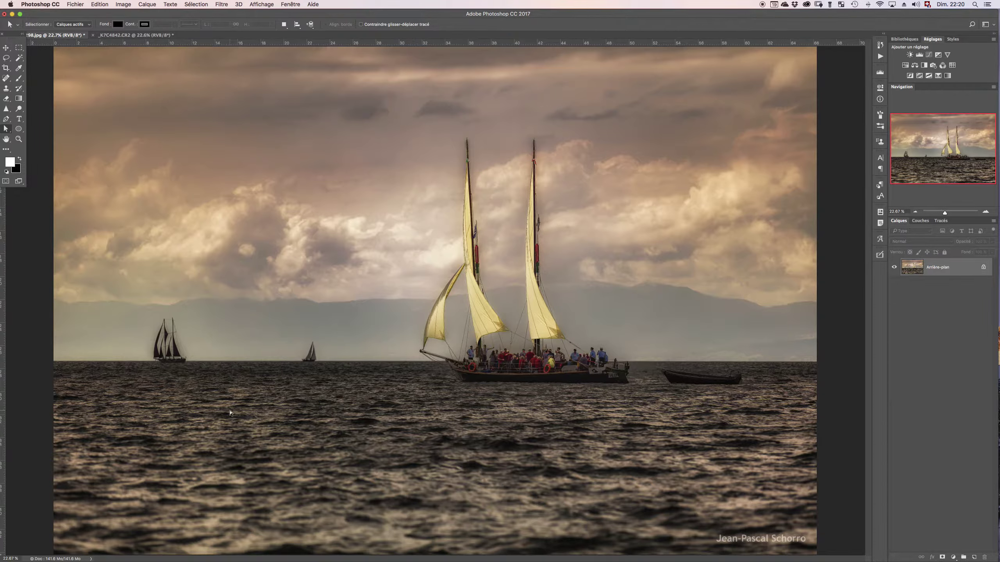
View the open portrait photo _K7C4842.CR2 and return to the sailing ship photo.
left_click(139, 36)
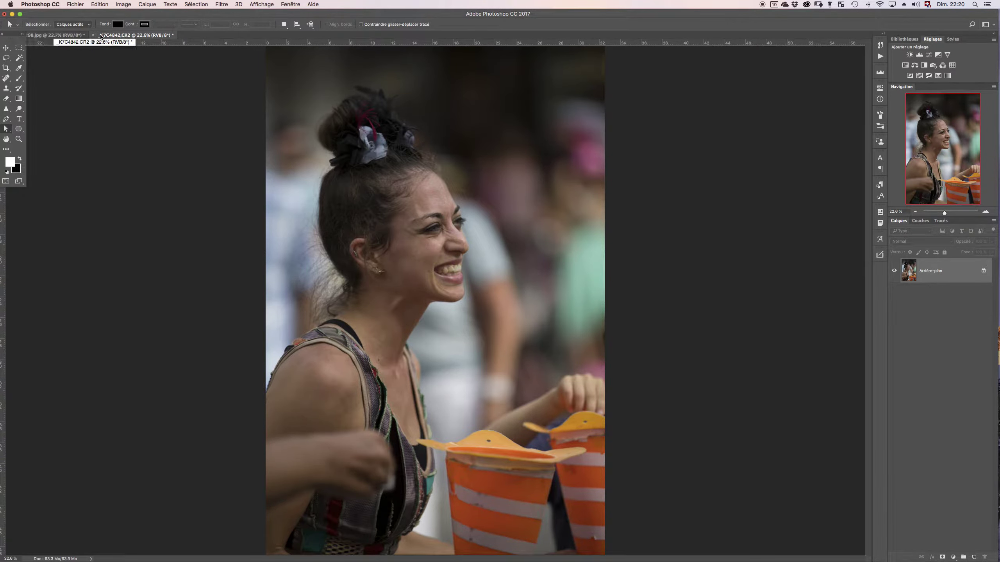
left_click(56, 36)
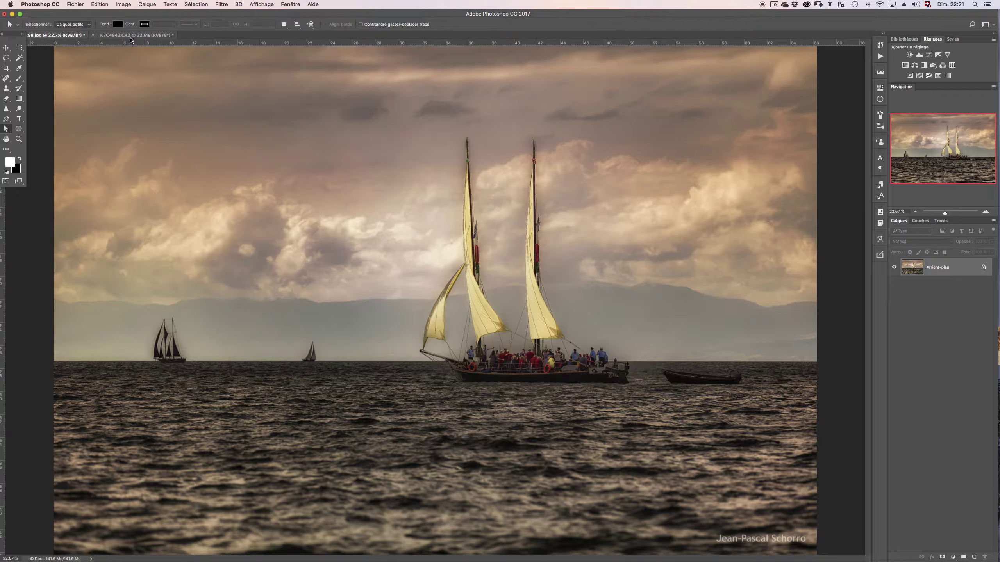
Show the Actions and create a new action set named Tutoriel.
left_click(881, 57)
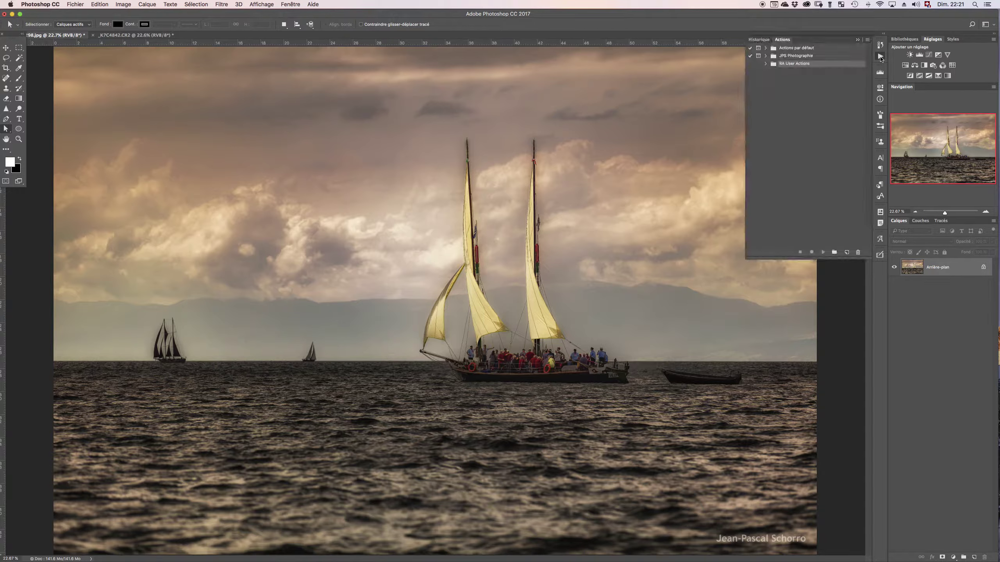
left_click(288, 4)
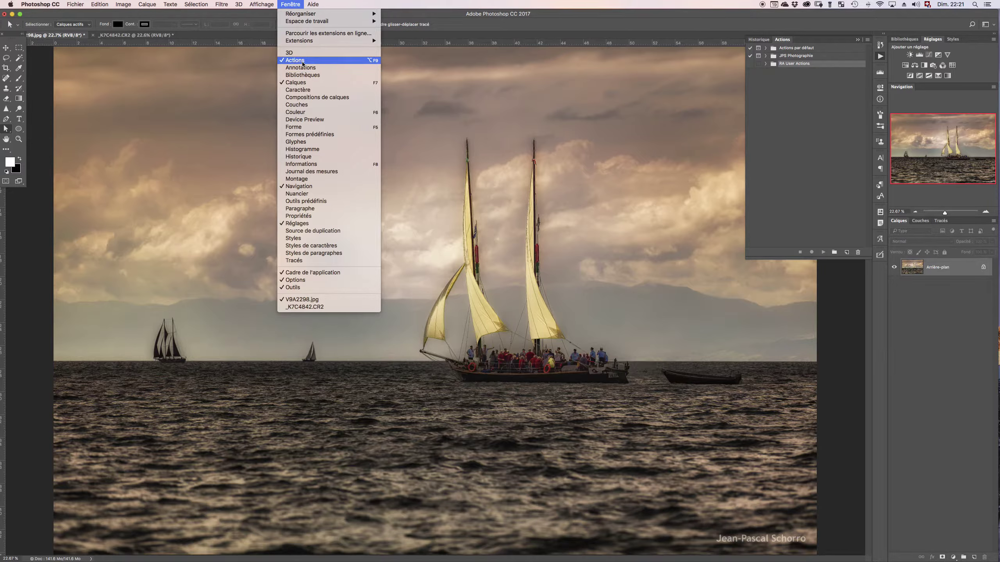
left_click(296, 5)
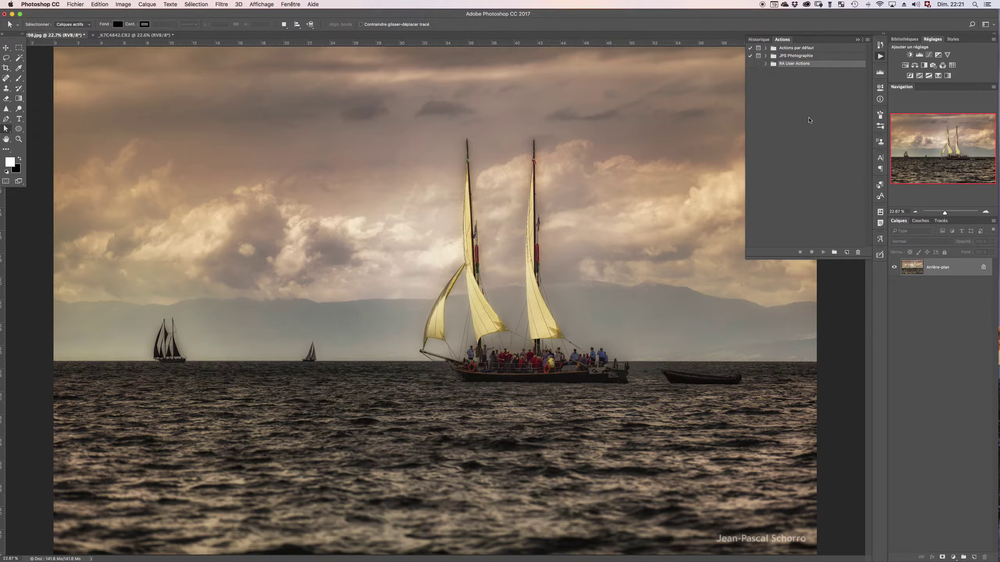
left_click(833, 252)
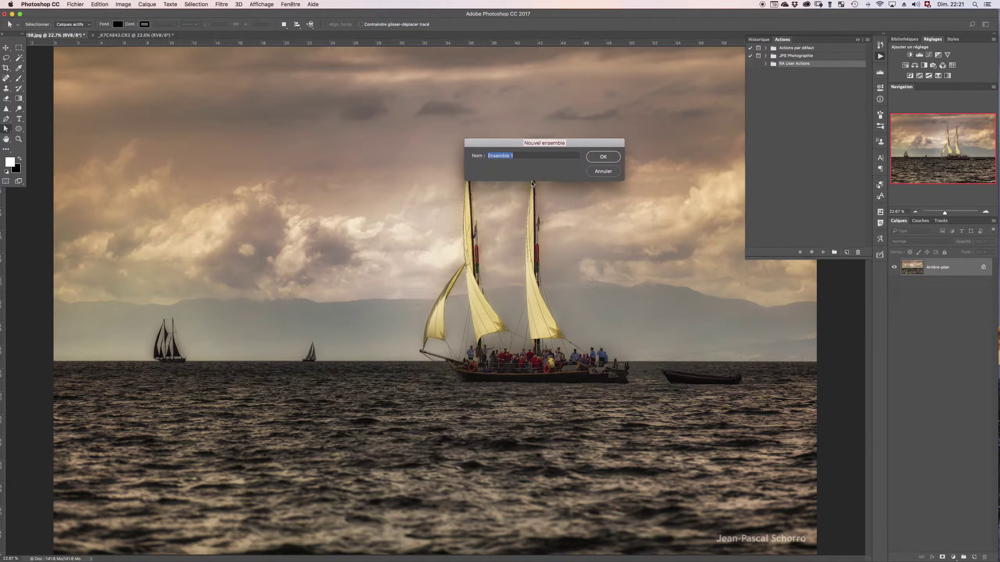
type("Tutoriel")
key("Return")
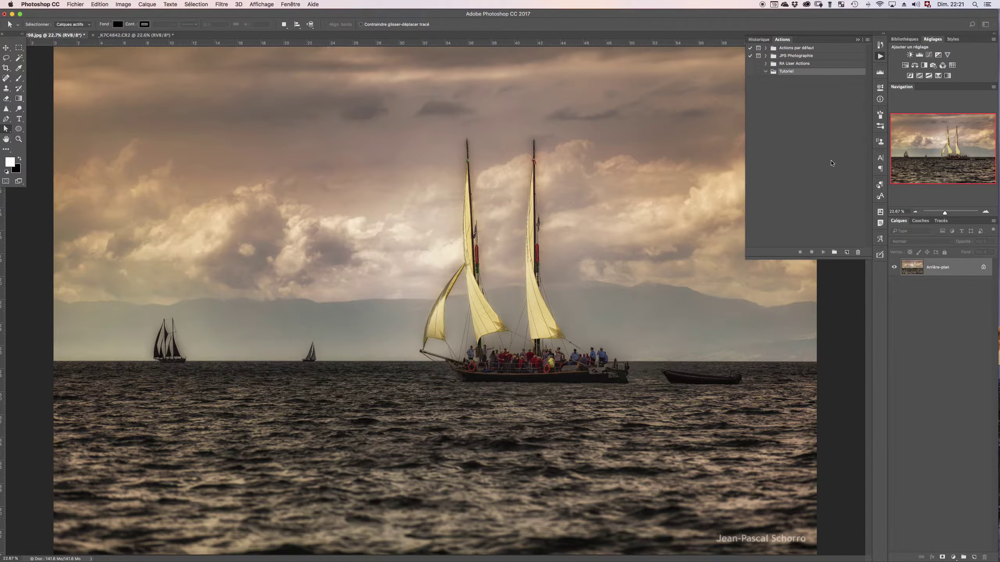
Start recording a new action named Paysage 2048px in the Tutoriel set.
left_click(847, 253)
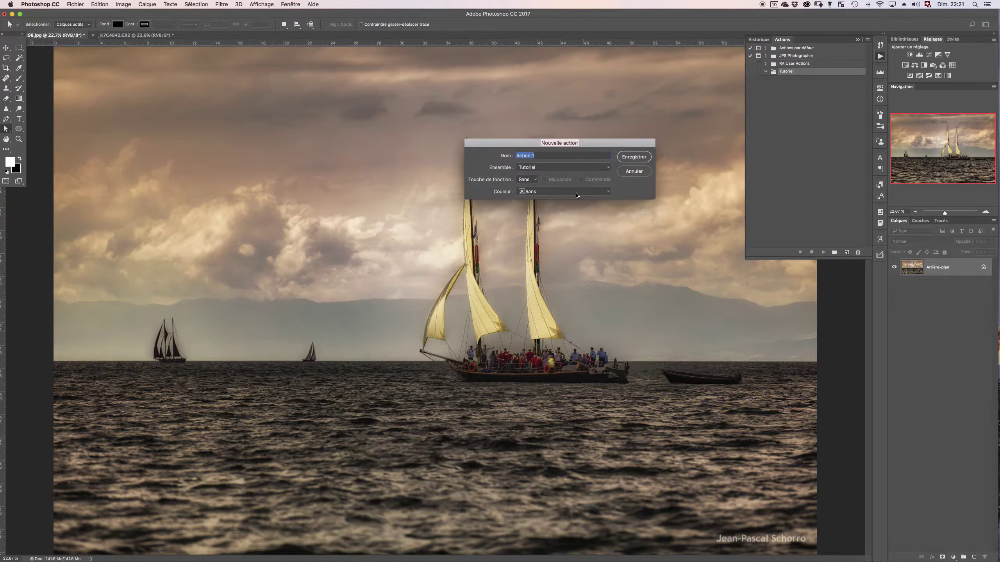
type("Paysage 2048")
left_click(635, 157)
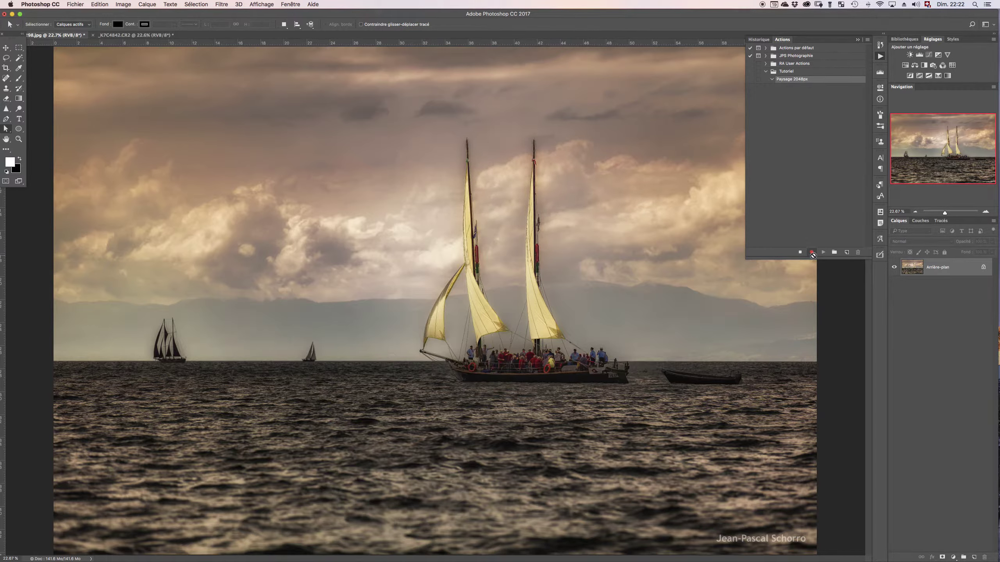
Open the image size settings for the ship photo and set the width to 2048 pixels.
left_click(123, 4)
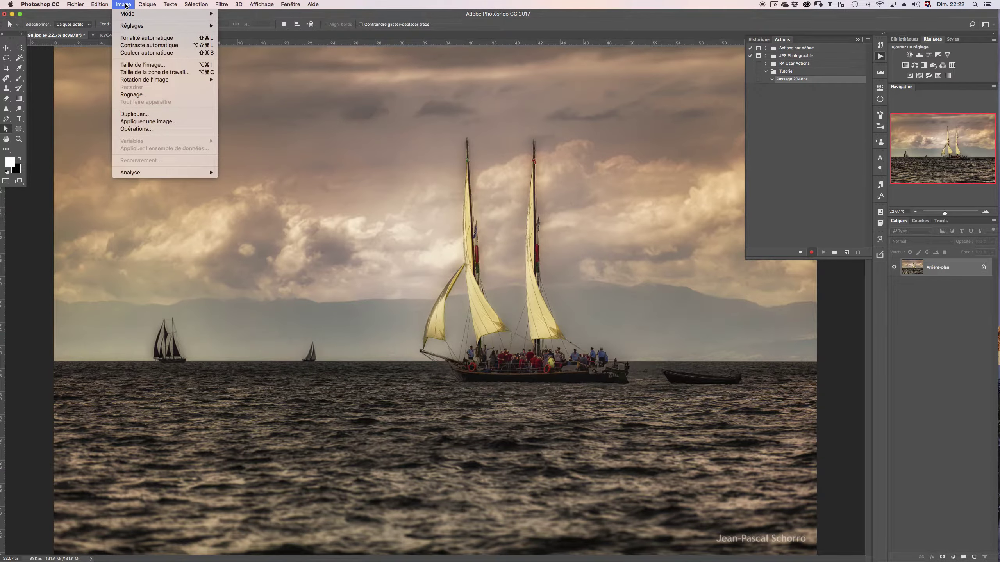
left_click(143, 65)
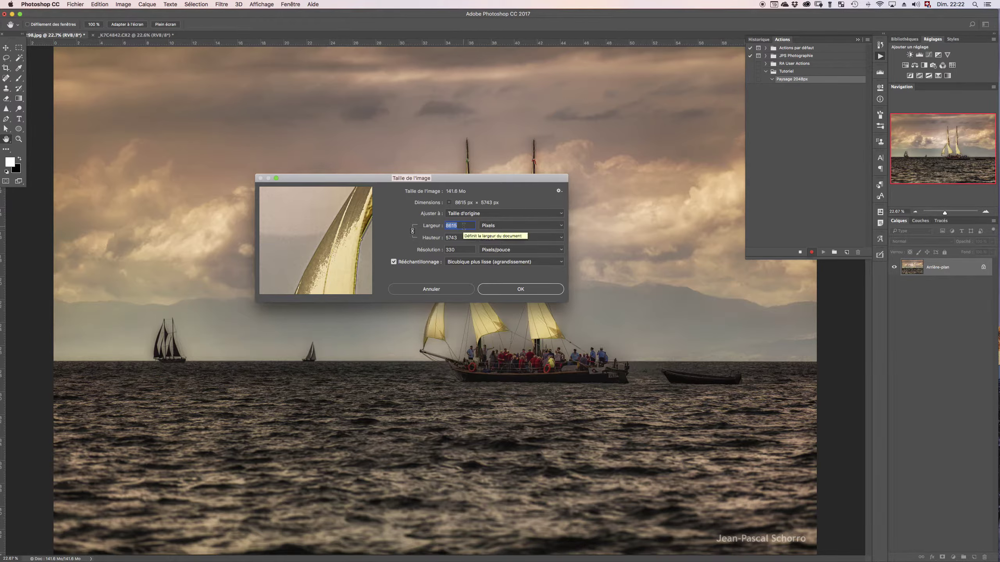
type("2048")
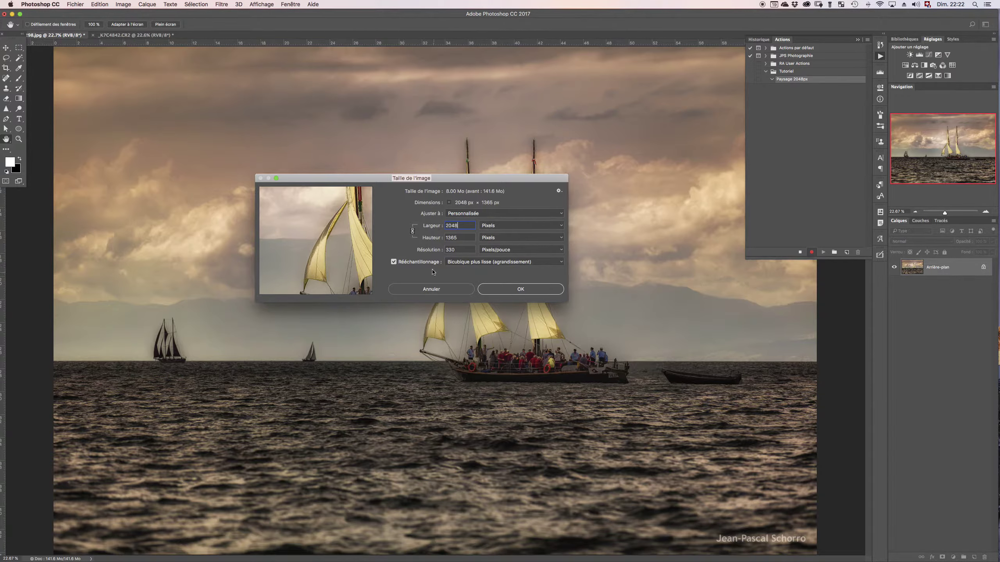
Switch resampling off and on again, change the width unit back to pixels and re-enter a width of 2048.
left_click(400, 265)
left_click(400, 264)
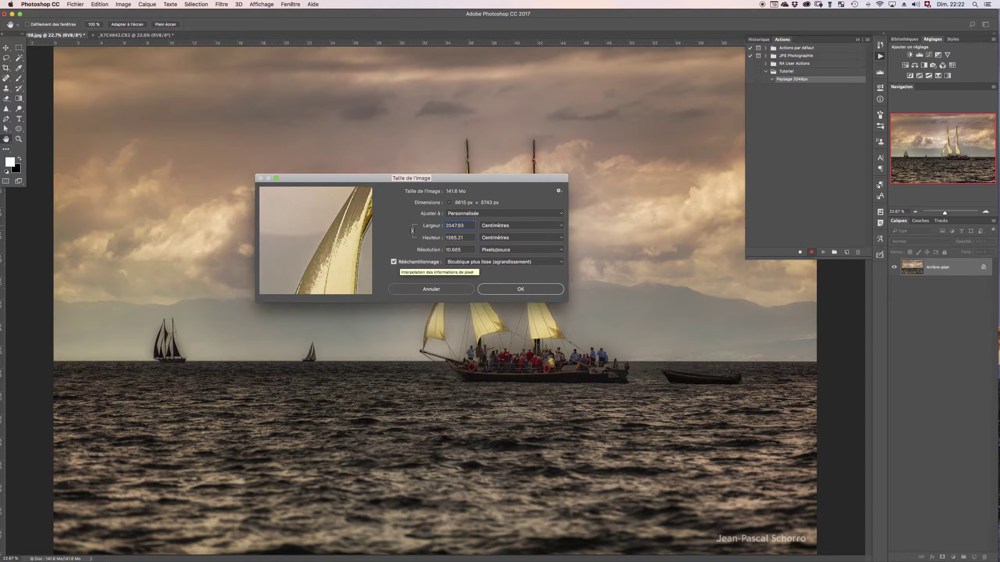
left_click(506, 226)
left_click(507, 227)
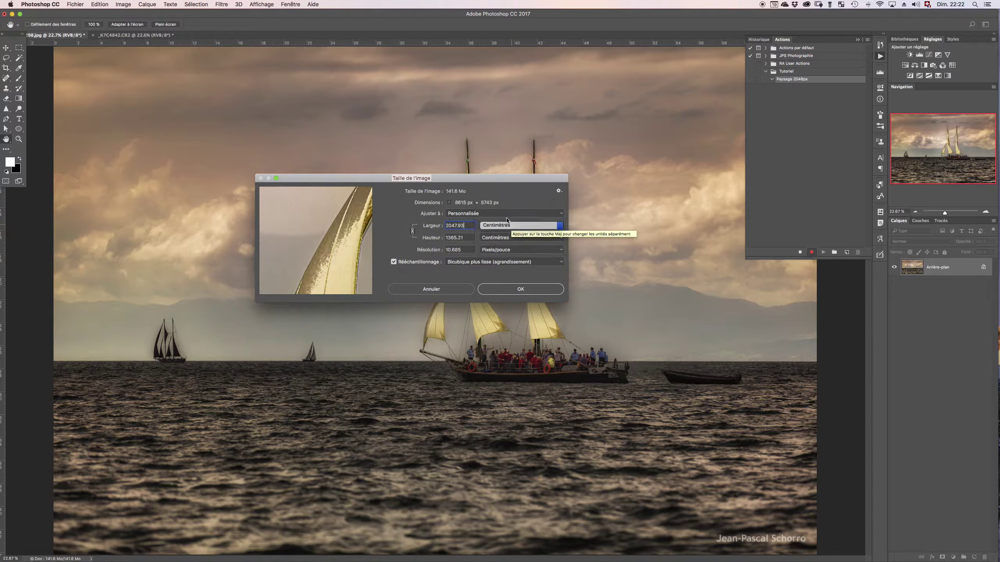
left_click(507, 227)
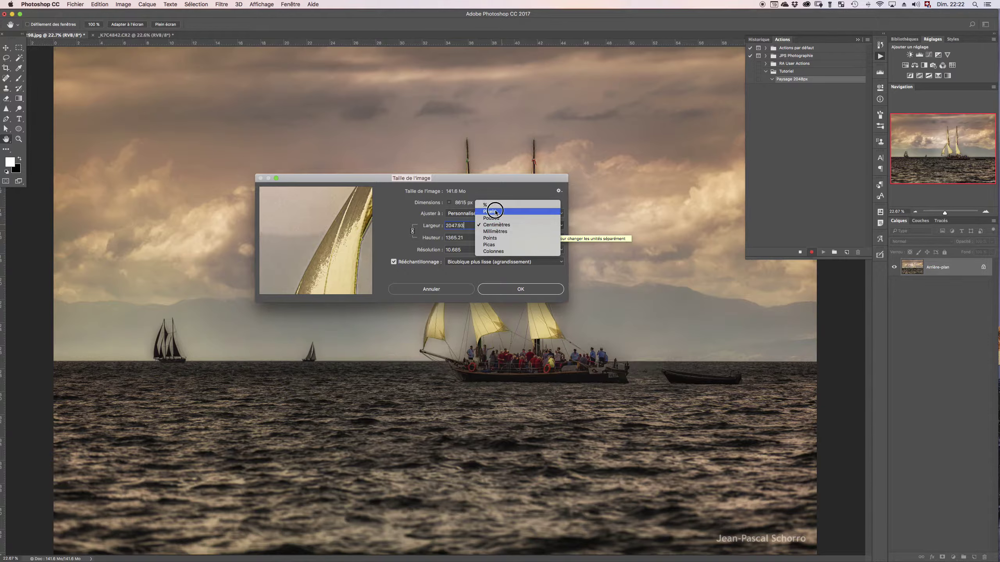
left_click(492, 204)
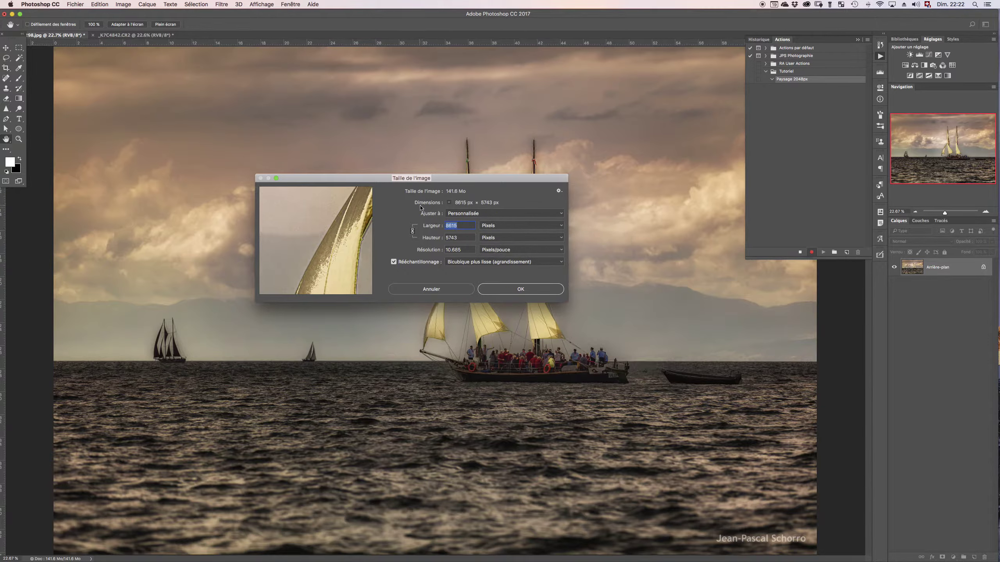
type("2048")
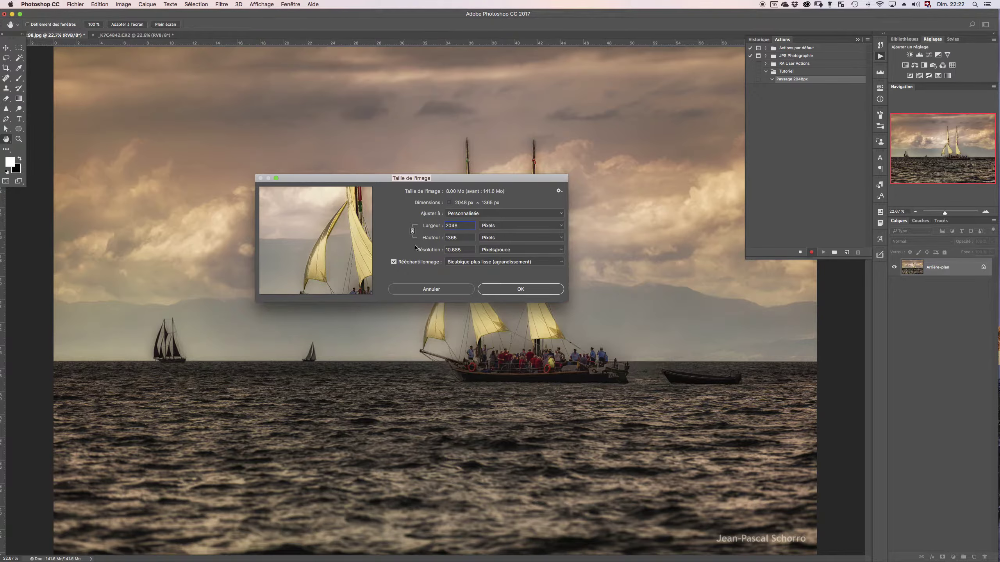
Set the resolution to 320 pixels per inch and the width to 2048 pixels, and apply the resize.
left_click_drag(462, 249, 388, 250)
type("320")
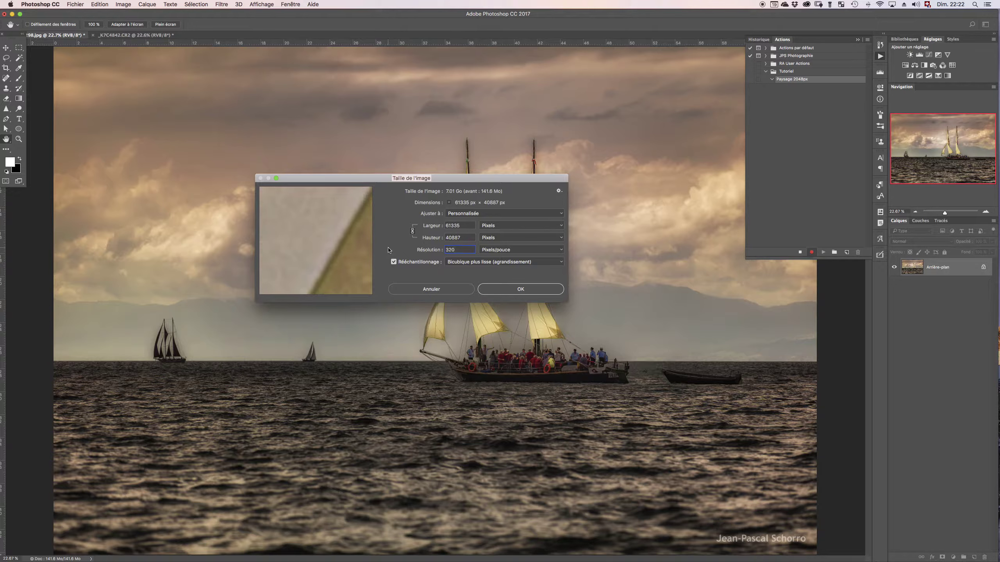
left_click(467, 226)
left_click_drag(467, 226, 434, 225)
type("2048")
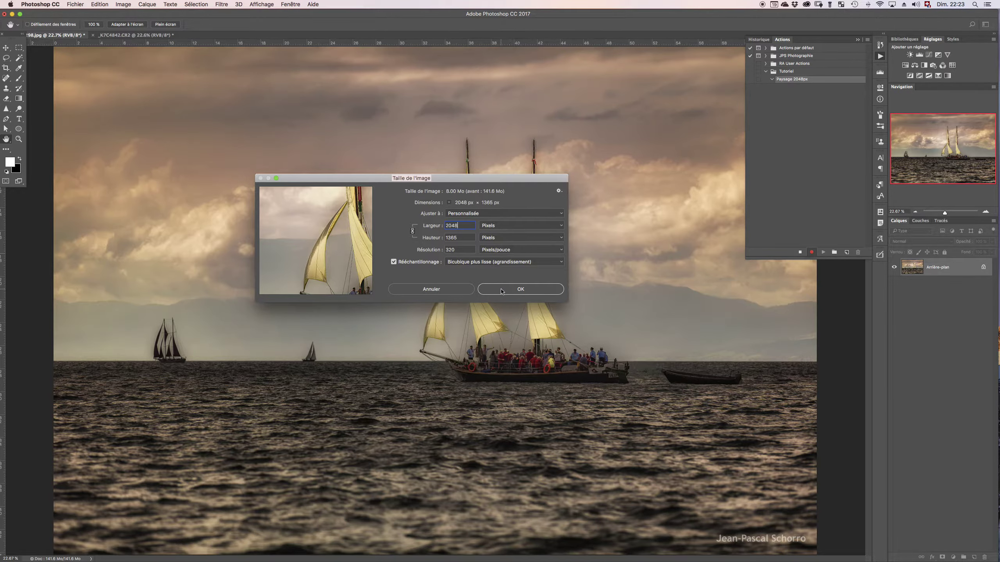
left_click(521, 290)
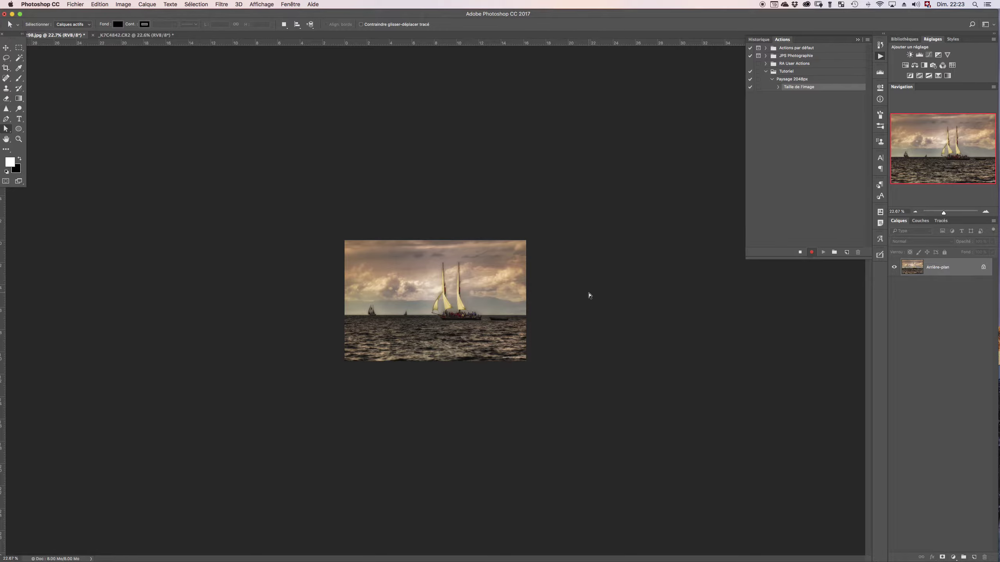
Stop recording the Paysage 2048px action and collapse its recorded steps.
left_click(50, 559)
left_click(800, 253)
left_click(796, 80)
left_click(772, 79)
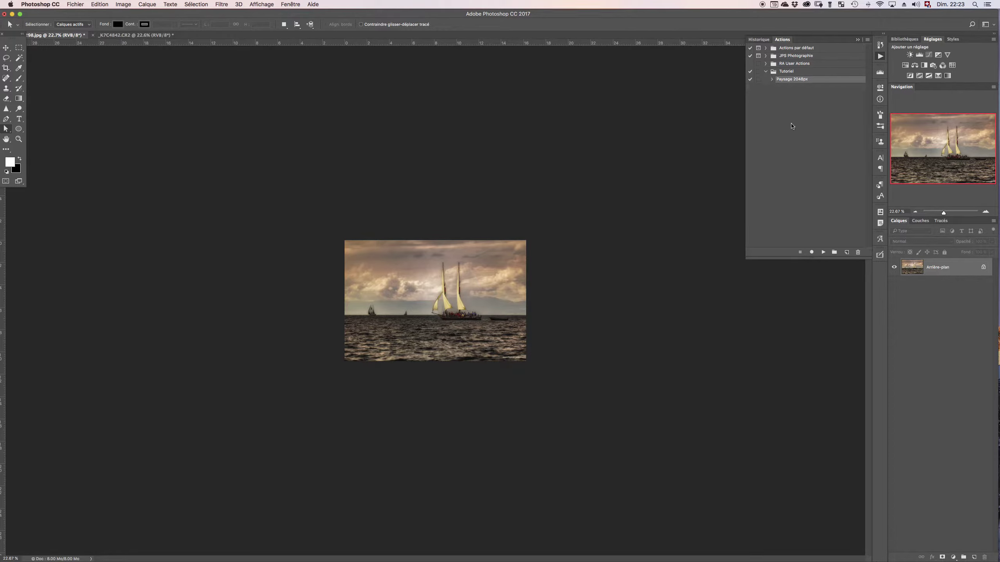
Examine the settings recorded for the image size step of the Paysage 2048px action.
left_click(772, 79)
left_click(778, 87)
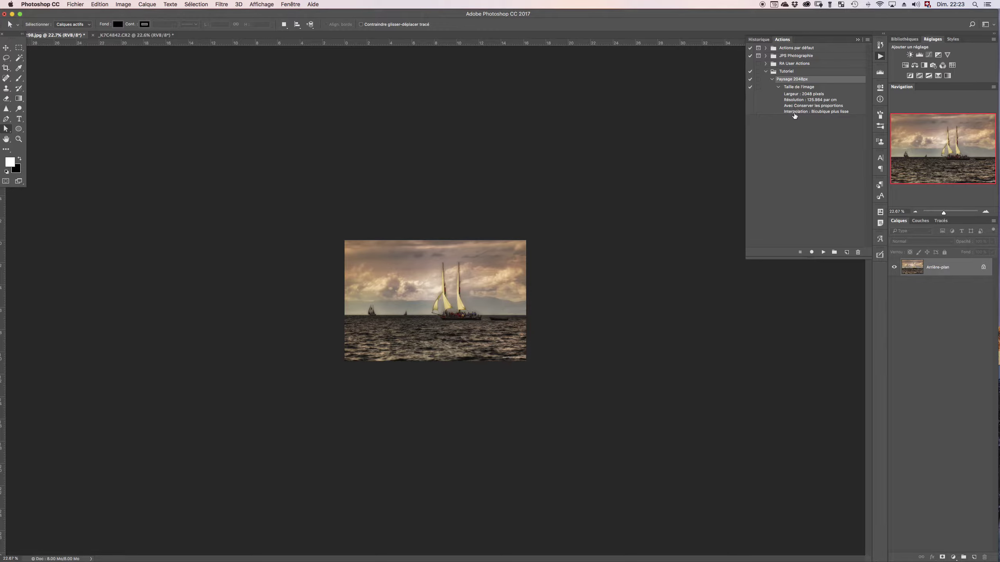
left_click(779, 87)
left_click(771, 79)
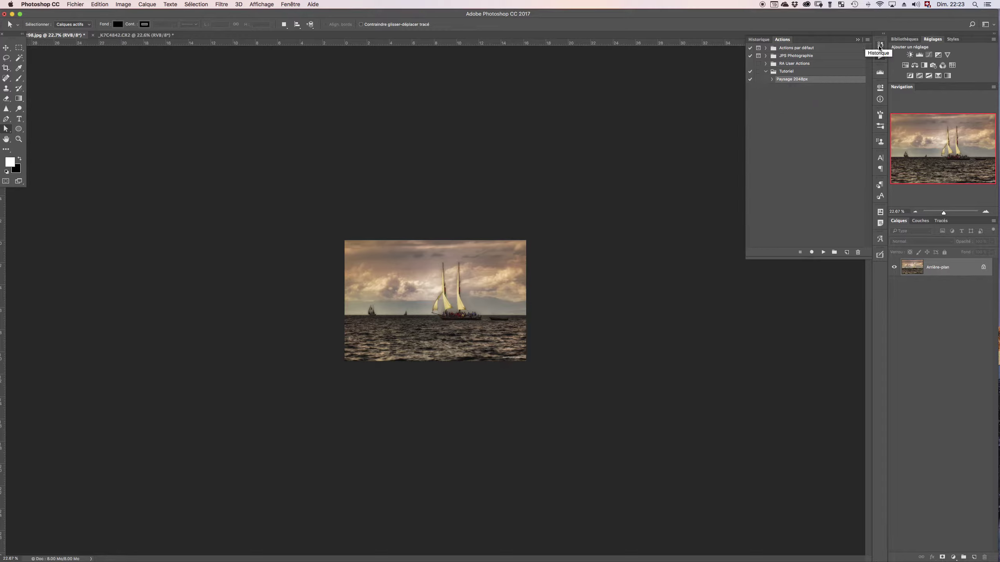
Revert the ship photo to its opening snapshot in the history.
left_click(880, 45)
left_click(788, 50)
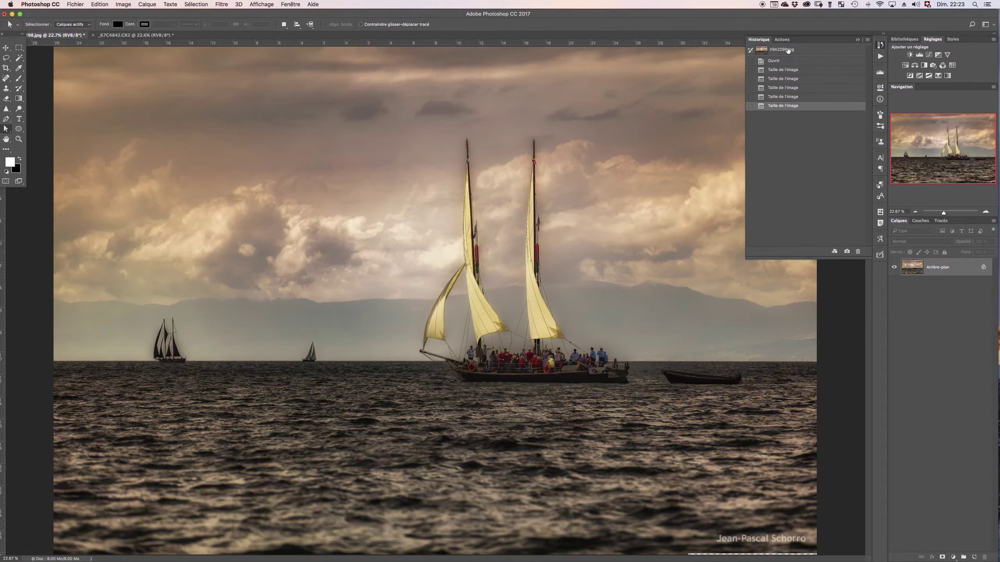
left_click(880, 45)
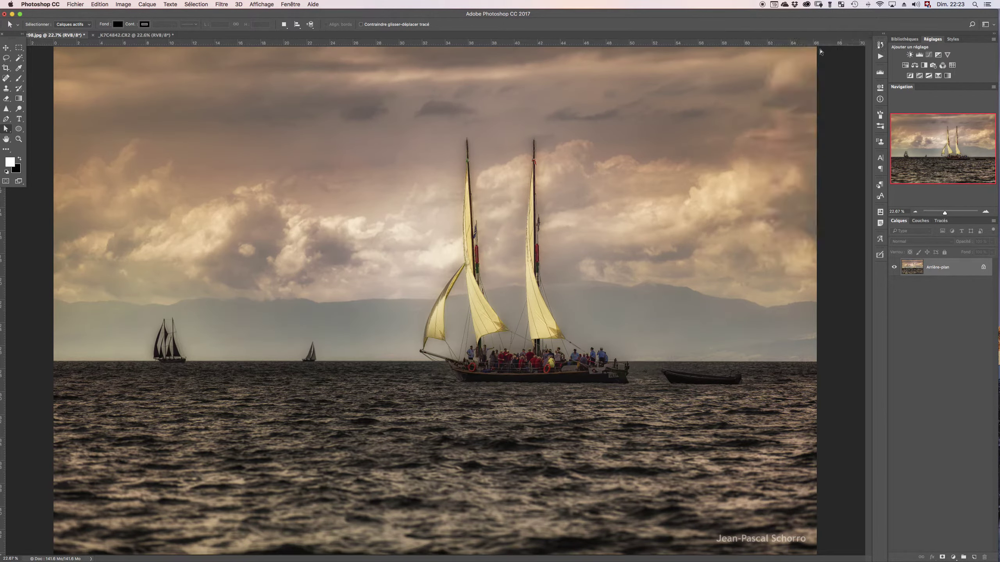
Test the Paysage 2048px action on the full-size ship photo, checking the document size, and restore the opening snapshot.
left_click(879, 55)
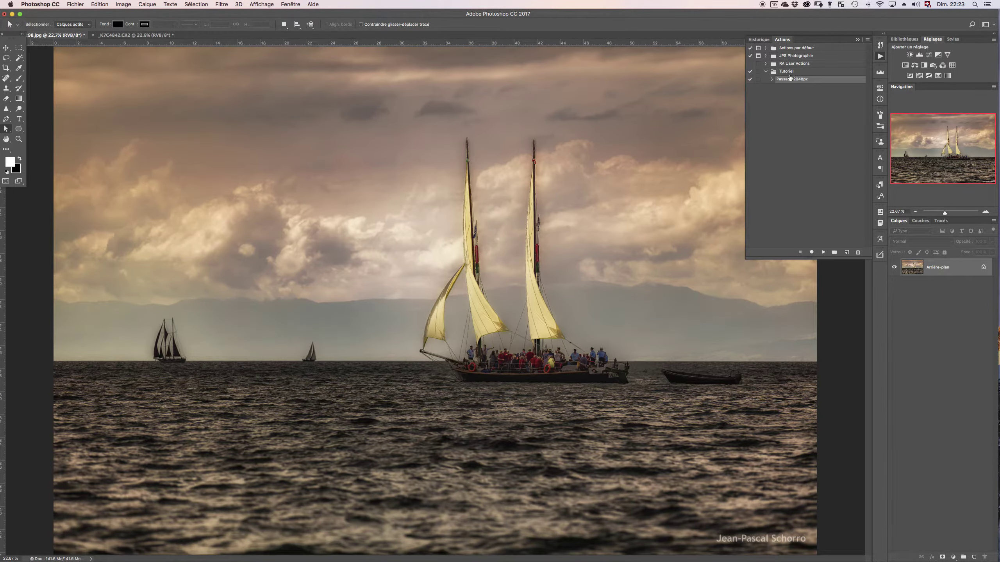
left_click(63, 559)
left_click(63, 559)
left_click(823, 252)
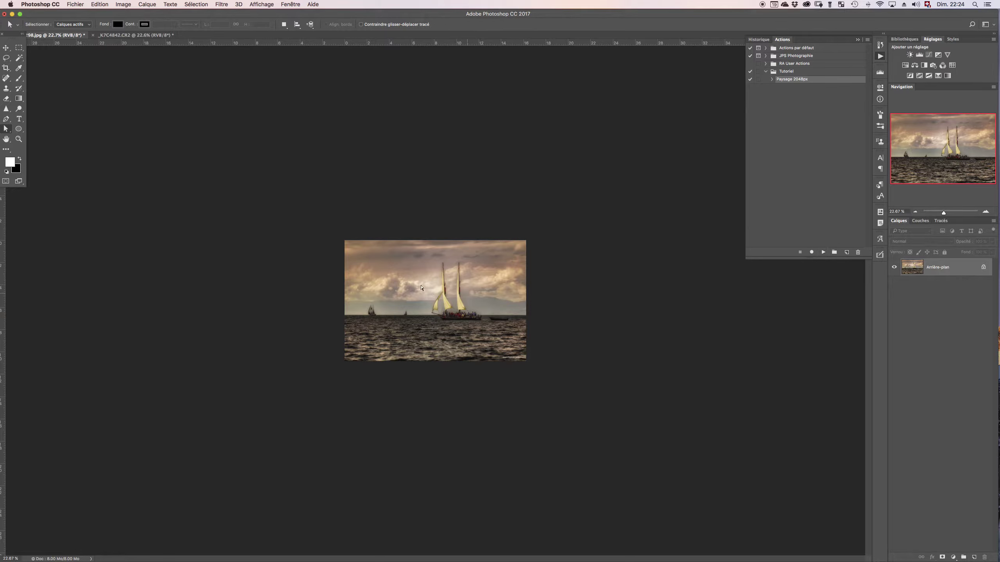
left_click(44, 559)
left_click(881, 45)
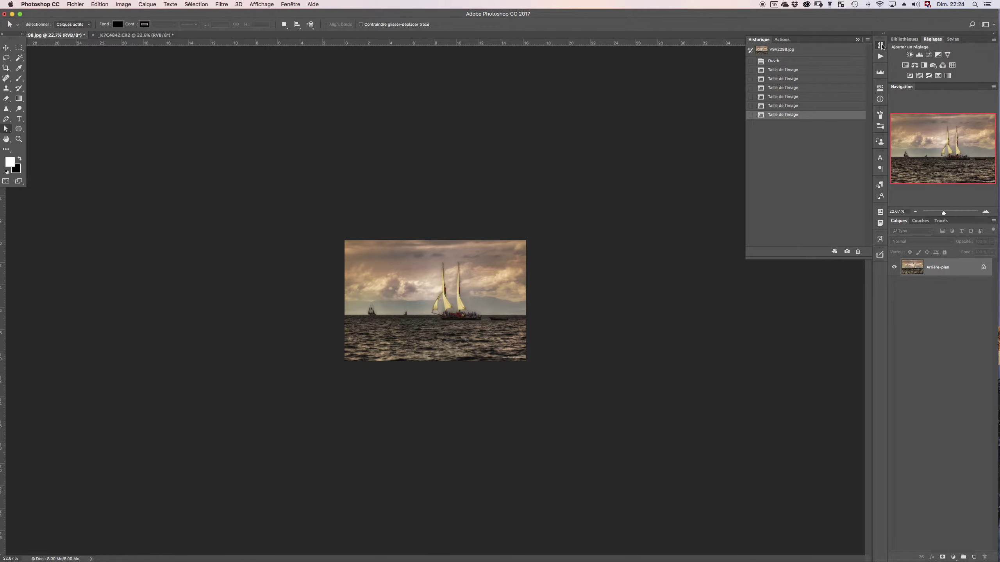
left_click(774, 52)
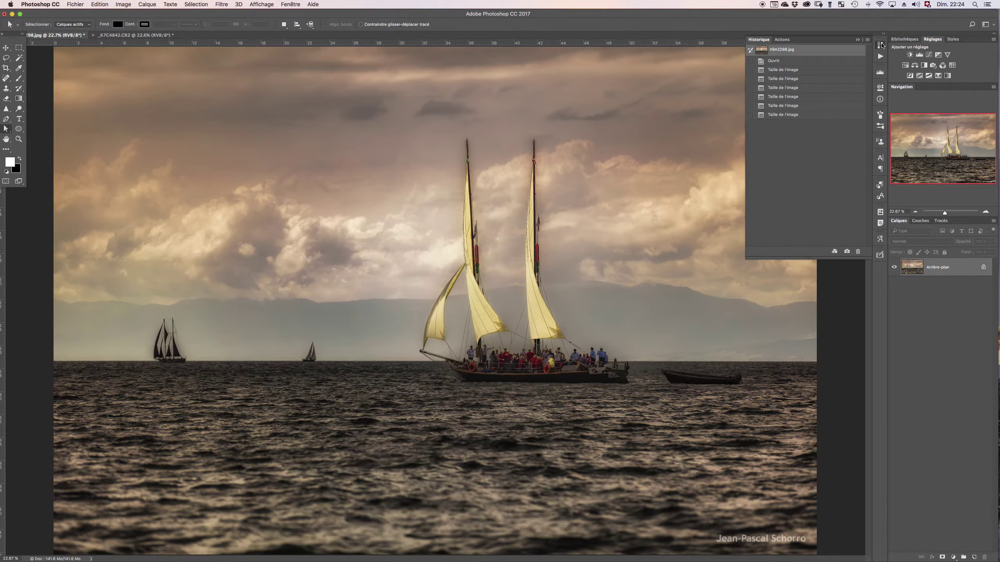
Switch to the portrait photo and start recording an action named Portrait 2048px in the Tutoriel set.
left_click(129, 36)
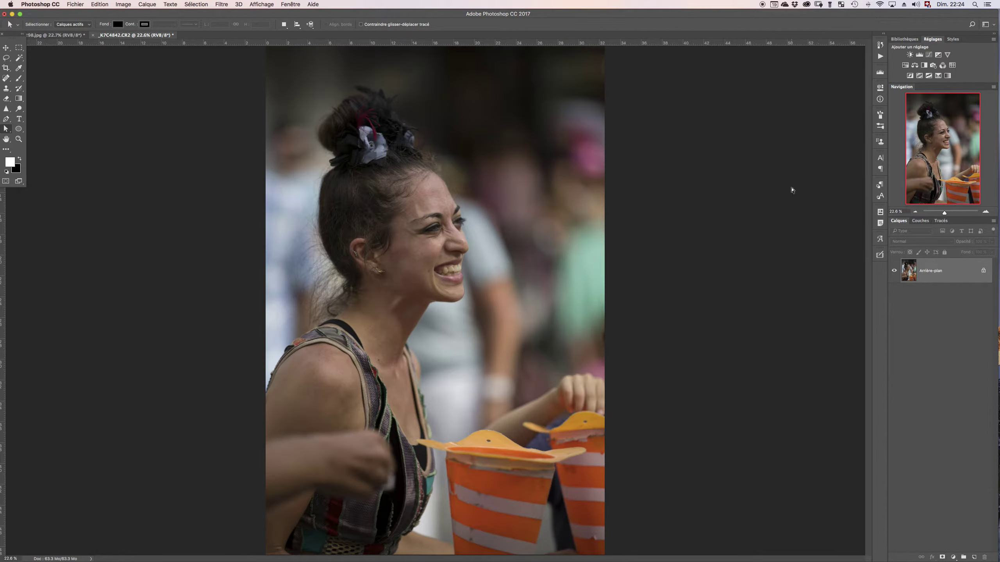
left_click(880, 57)
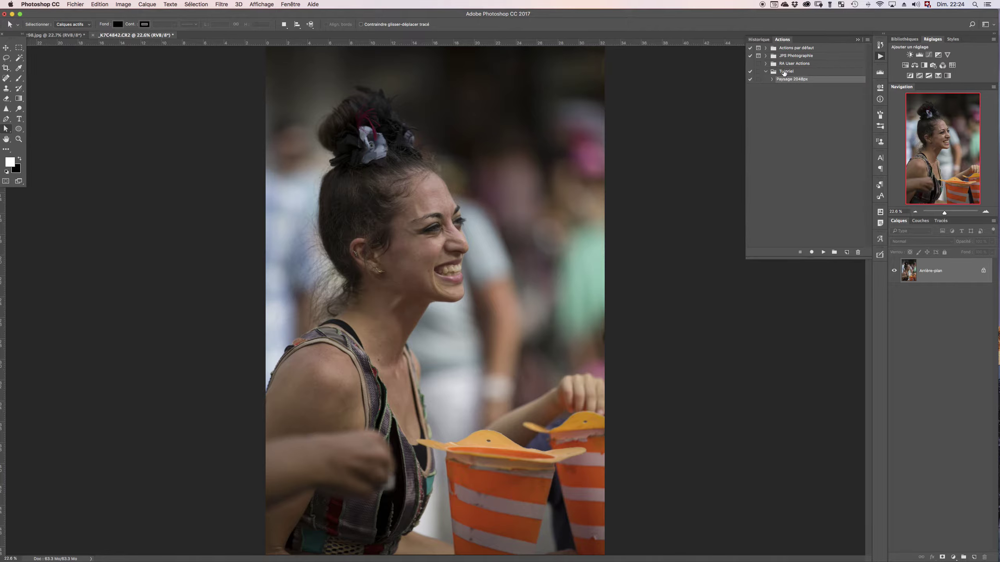
left_click(847, 252)
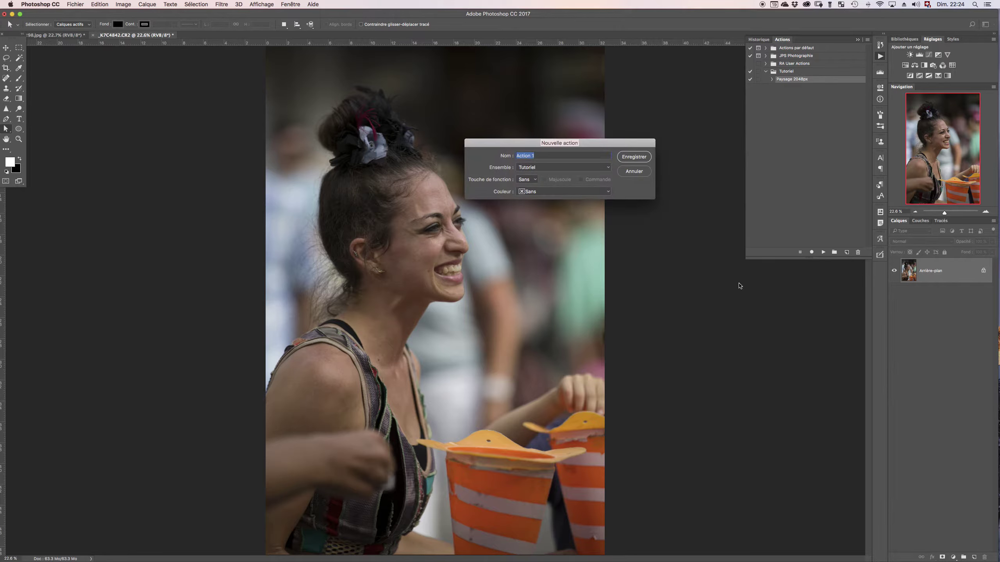
type("Portrait 2048px")
left_click(633, 158)
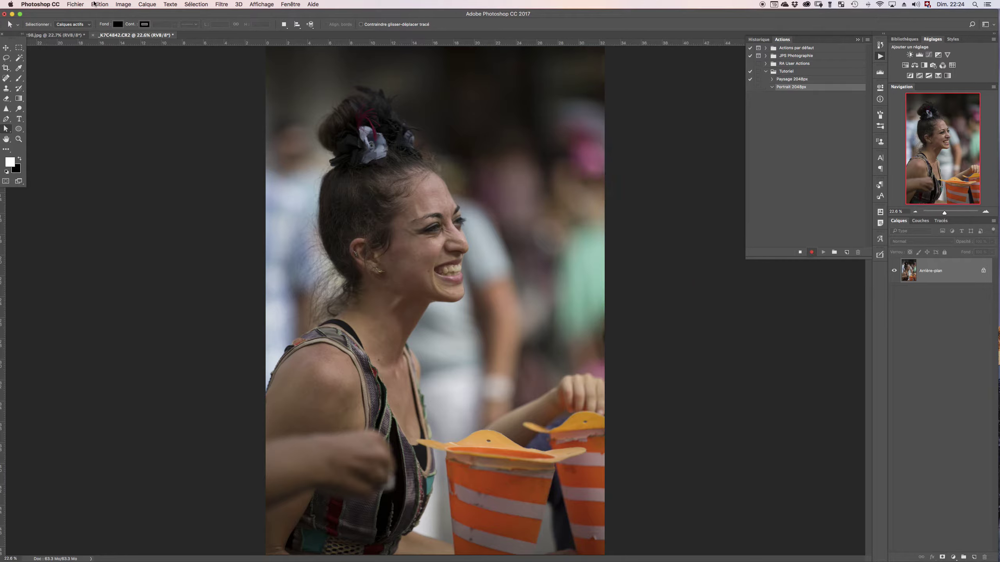
Record an image resize to a height of 2048 pixels with proportions kept, and stop recording the Portrait 2048px action.
left_click(129, 6)
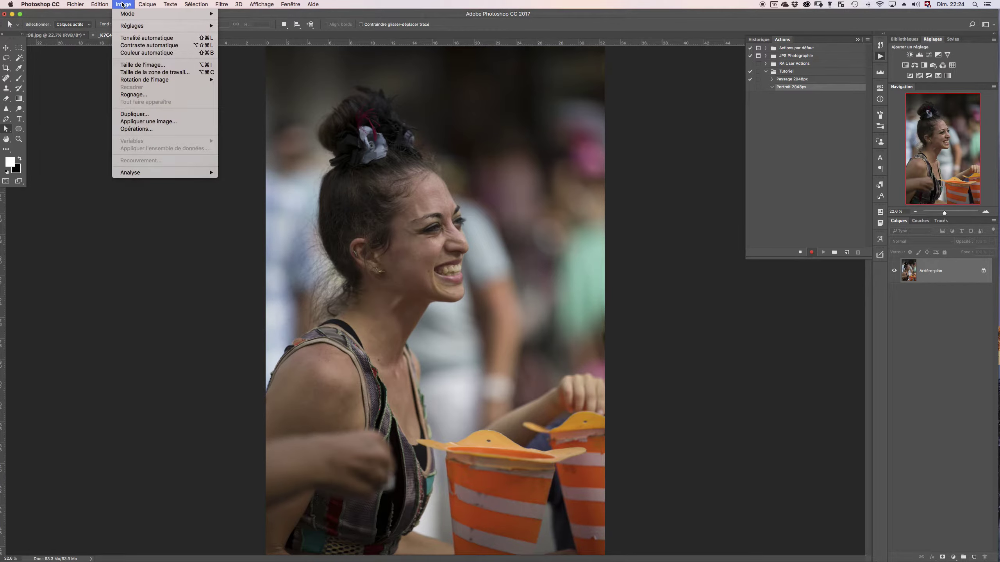
left_click(135, 65)
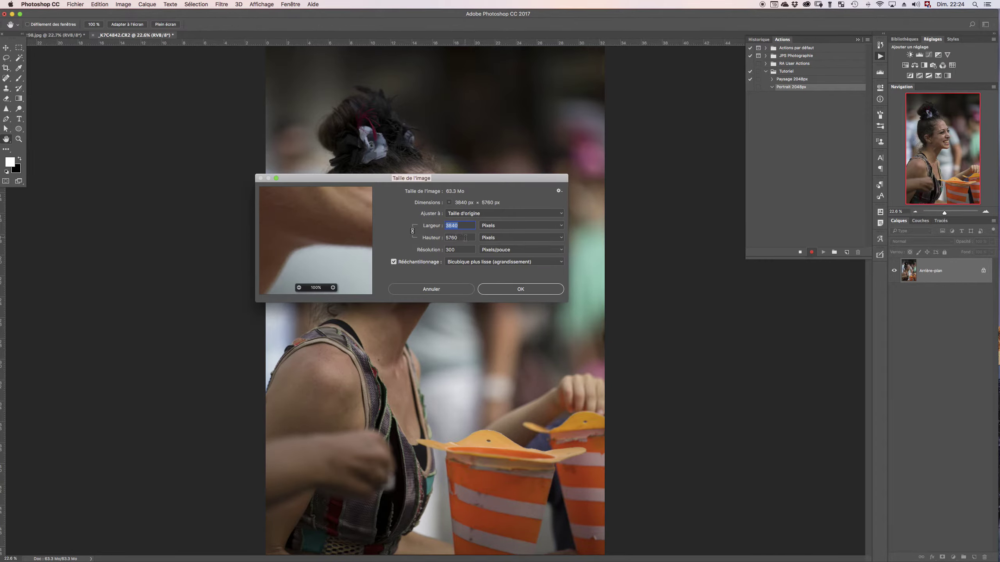
key("Tab")
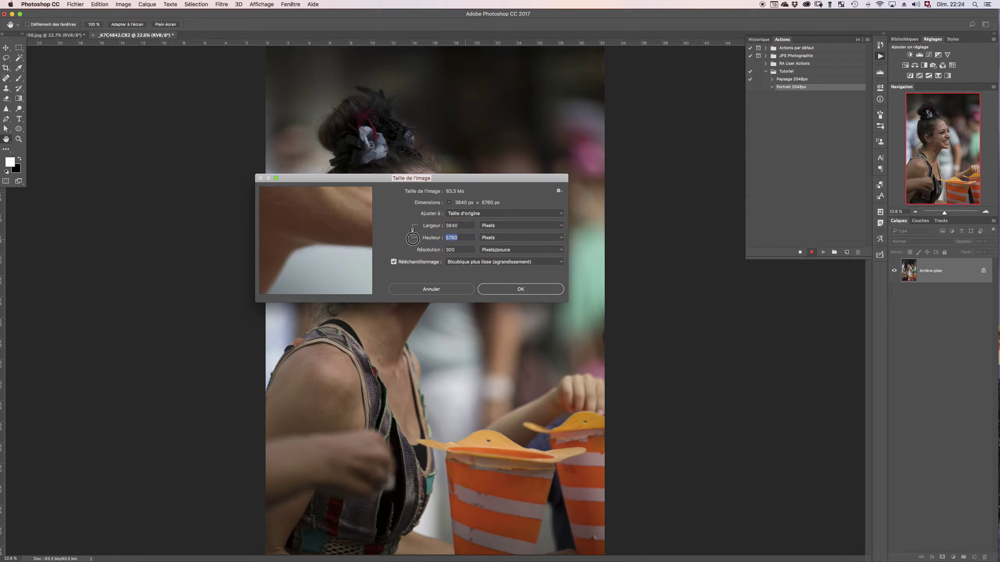
left_click(412, 236)
type("2048")
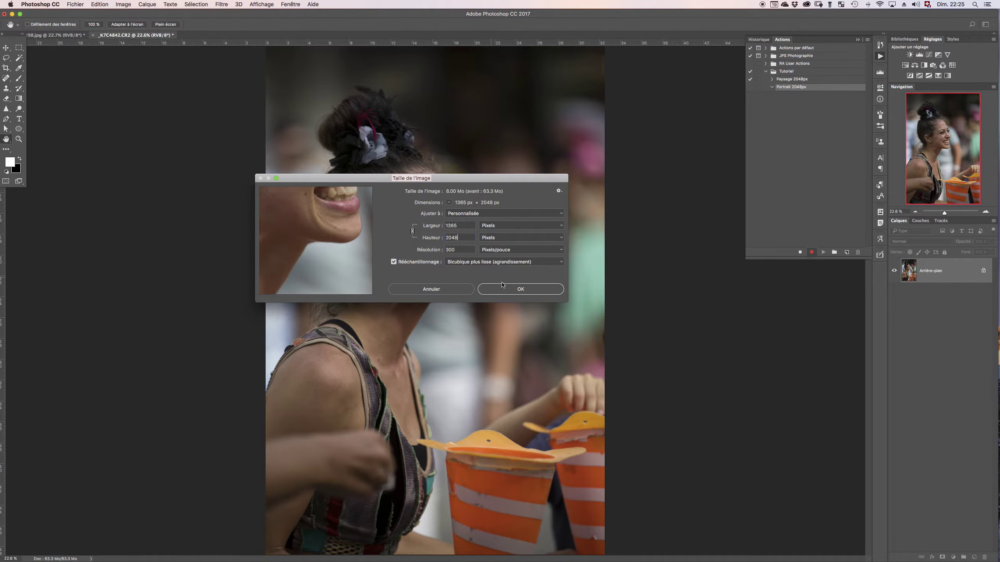
left_click(520, 289)
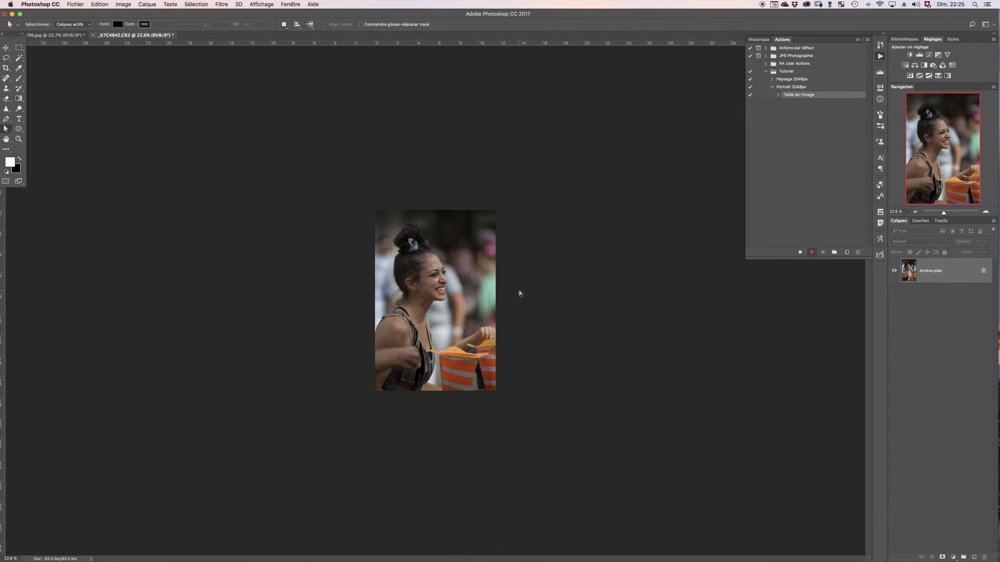
left_click(800, 251)
Examine the settings recorded for the image size step of the Portrait 2048px action.
left_click(778, 95)
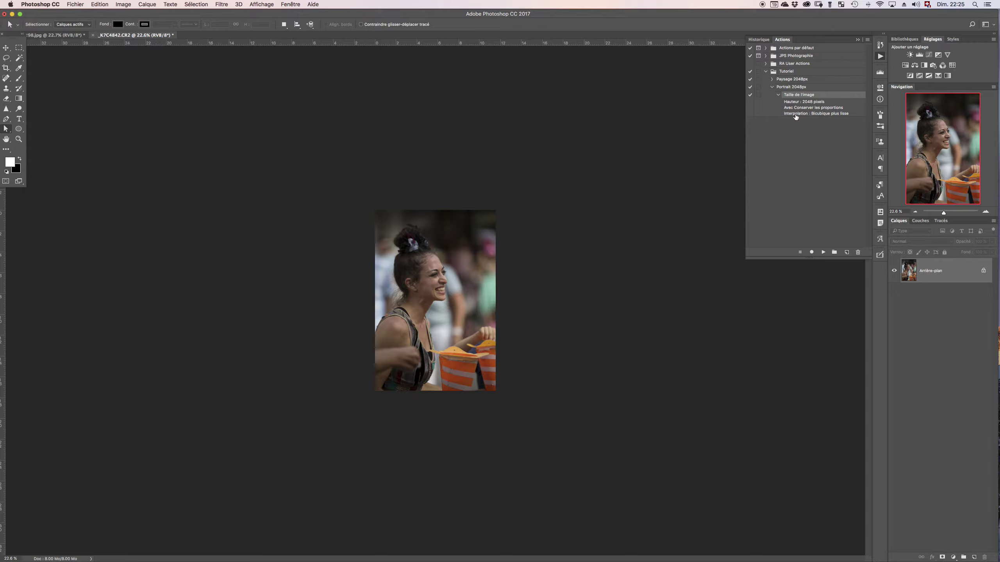
left_click(779, 94)
left_click(772, 87)
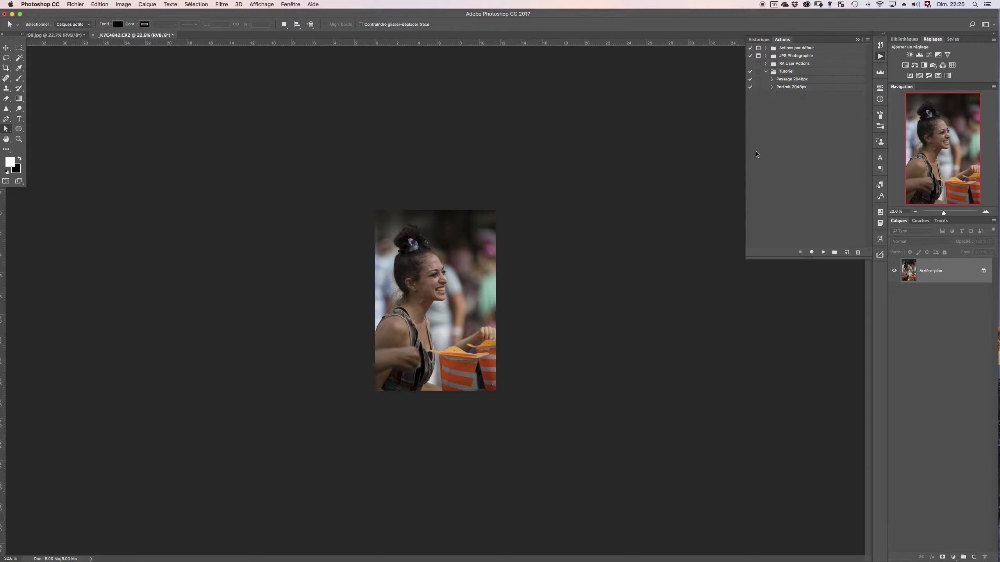
Check the resized portrait photo's document dimensions and restore its Original snapshot from the history.
left_click(49, 560)
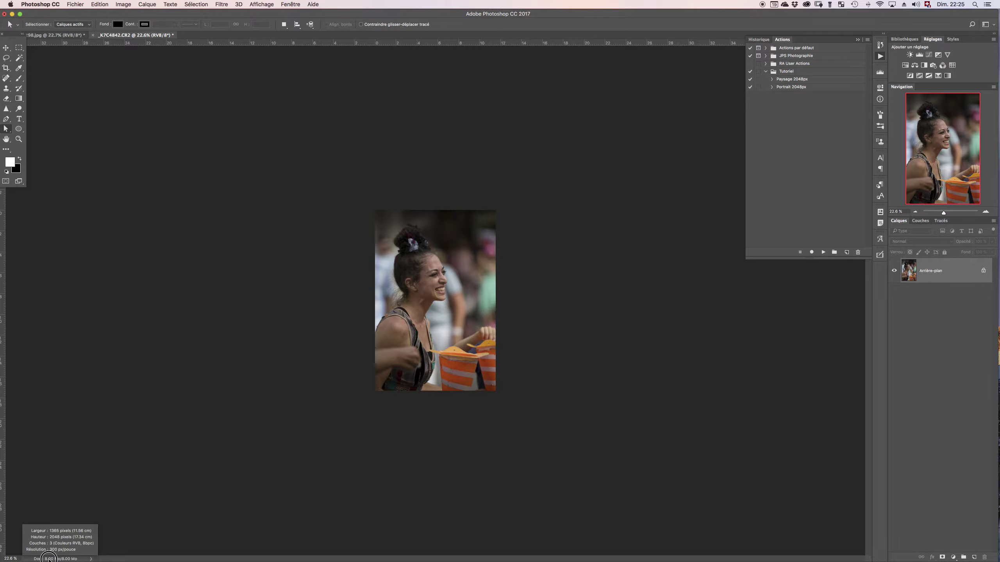
left_click(881, 45)
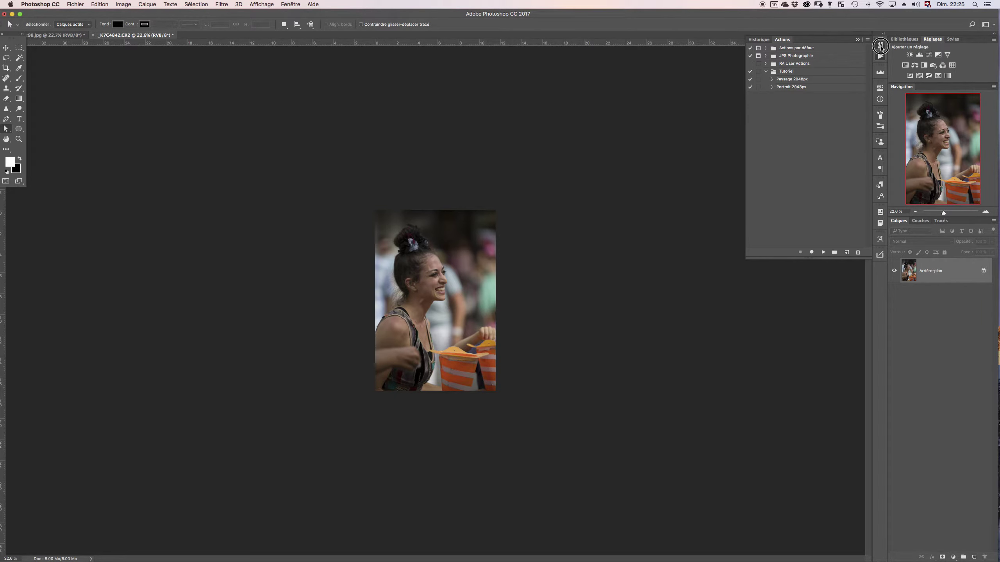
left_click(778, 67)
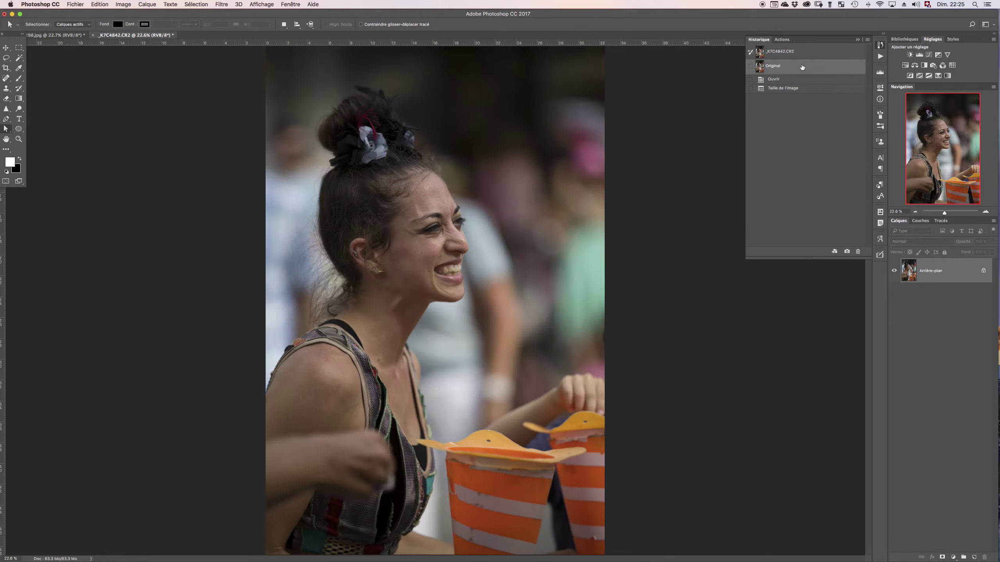
Test the Portrait 2048px action on the full-size portrait photo, checking the document size, and restore the Original snapshot.
left_click(880, 56)
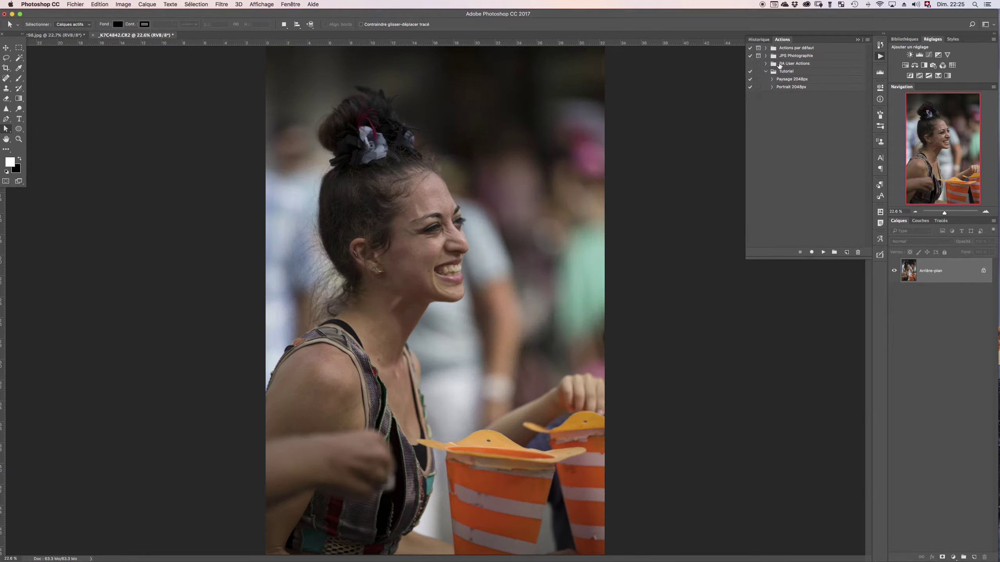
left_click(790, 87)
left_click(822, 253)
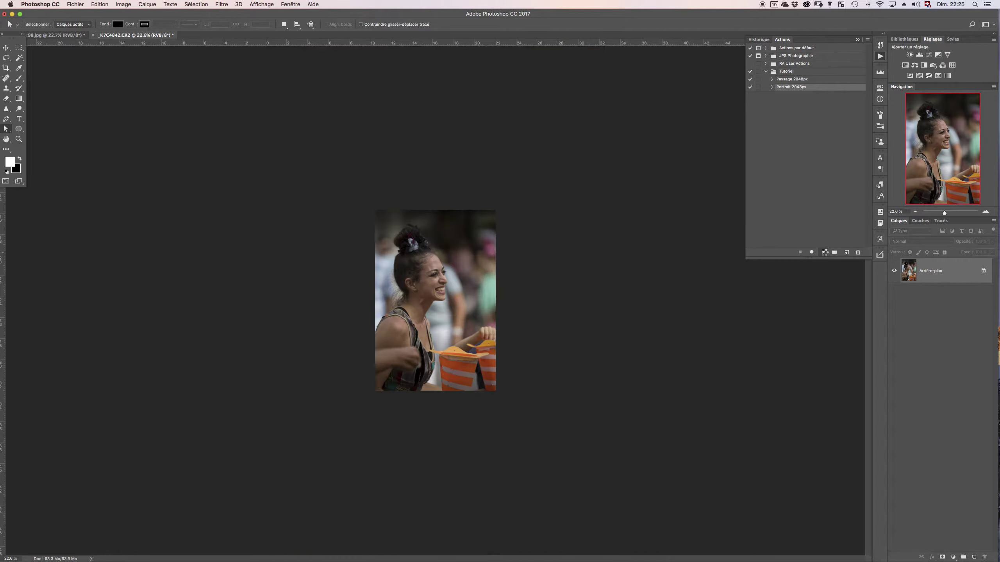
left_click(48, 559)
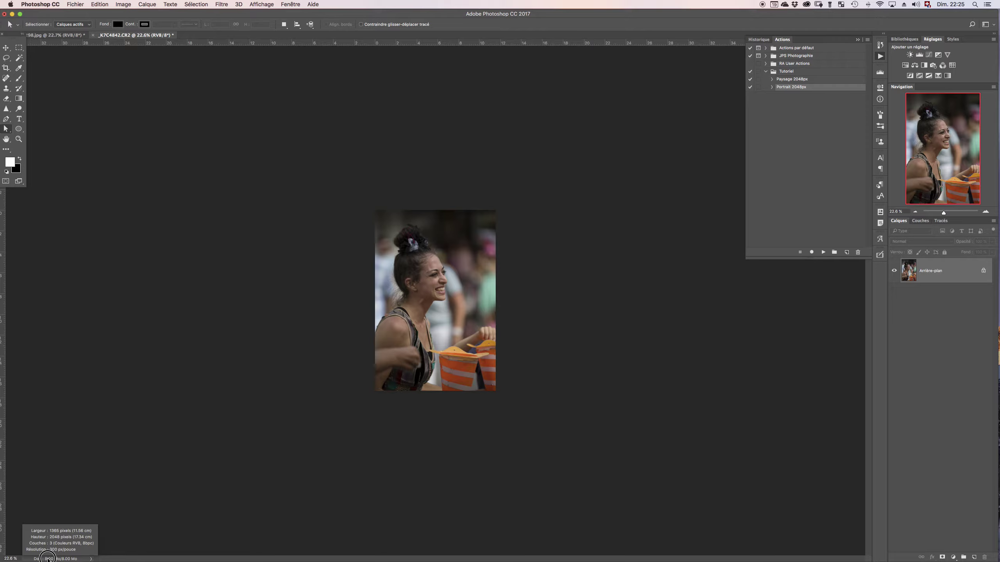
left_click(880, 45)
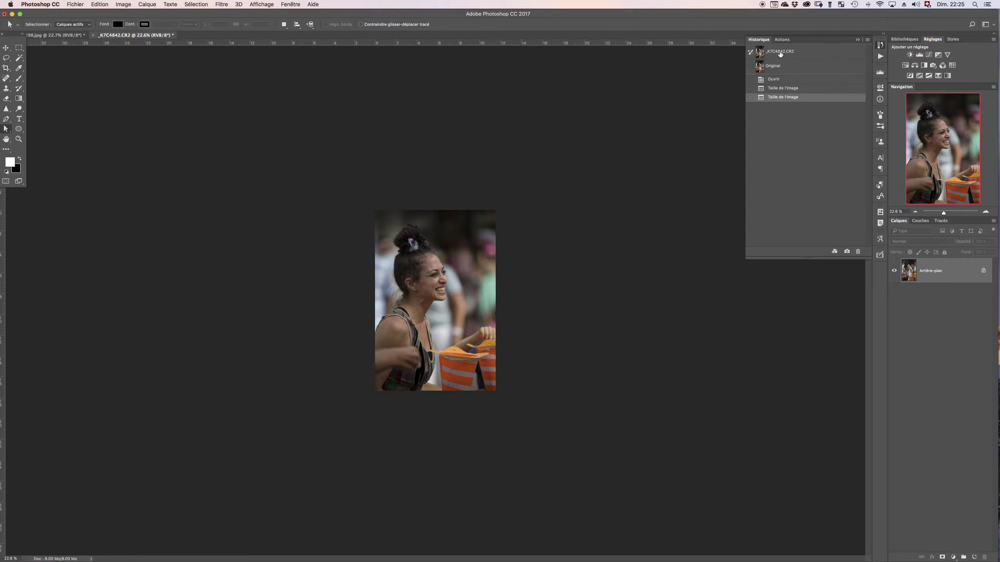
left_click(776, 66)
Try the Paysage 2048px action on the portrait photo, checking the document size, and restore the Original snapshot.
left_click(880, 56)
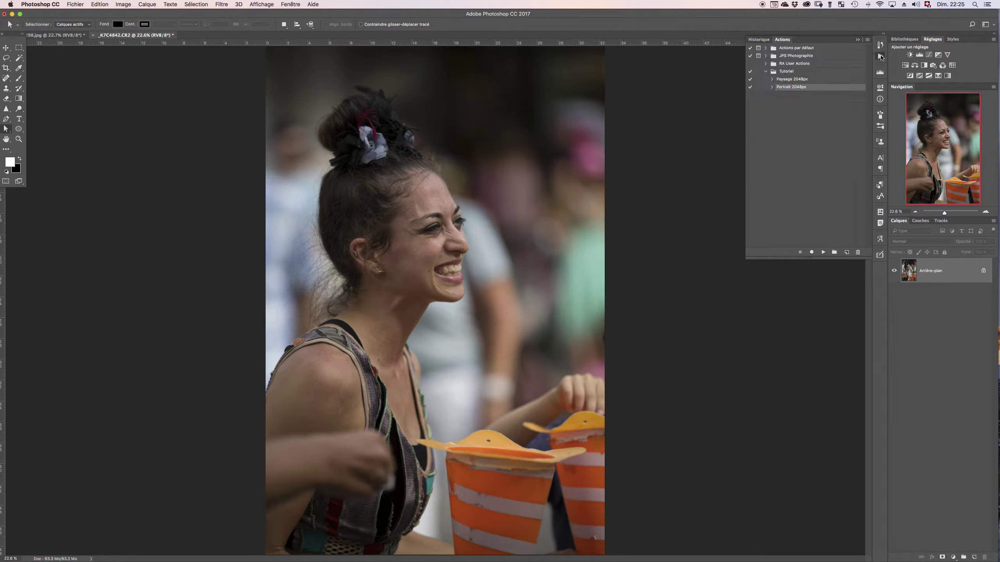
left_click(787, 80)
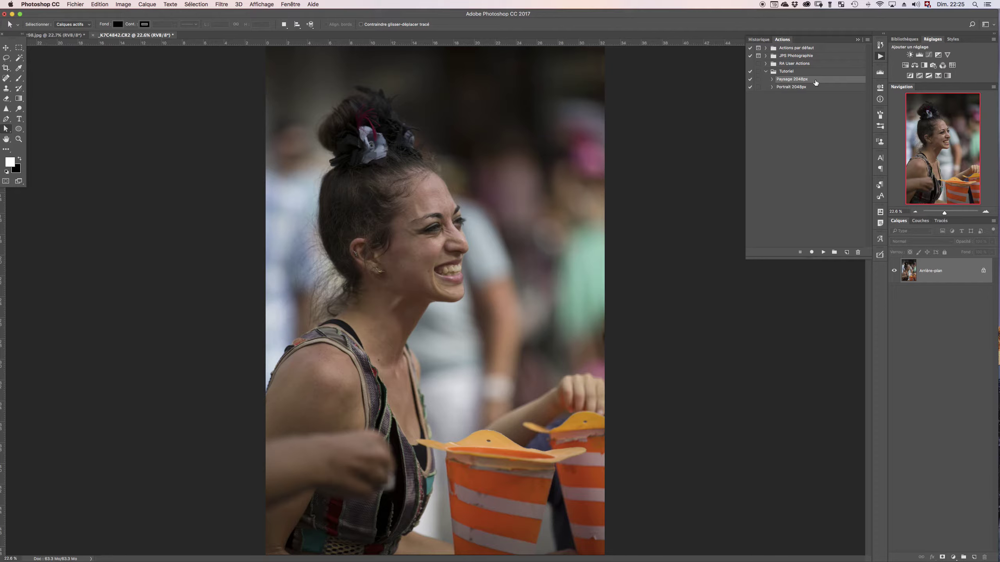
left_click(822, 251)
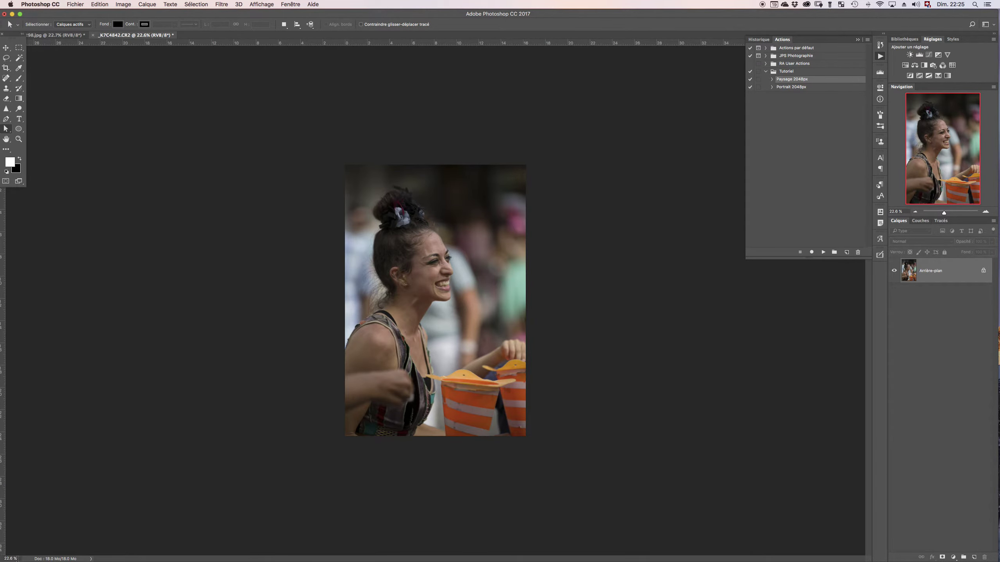
left_click(47, 559)
left_click(880, 45)
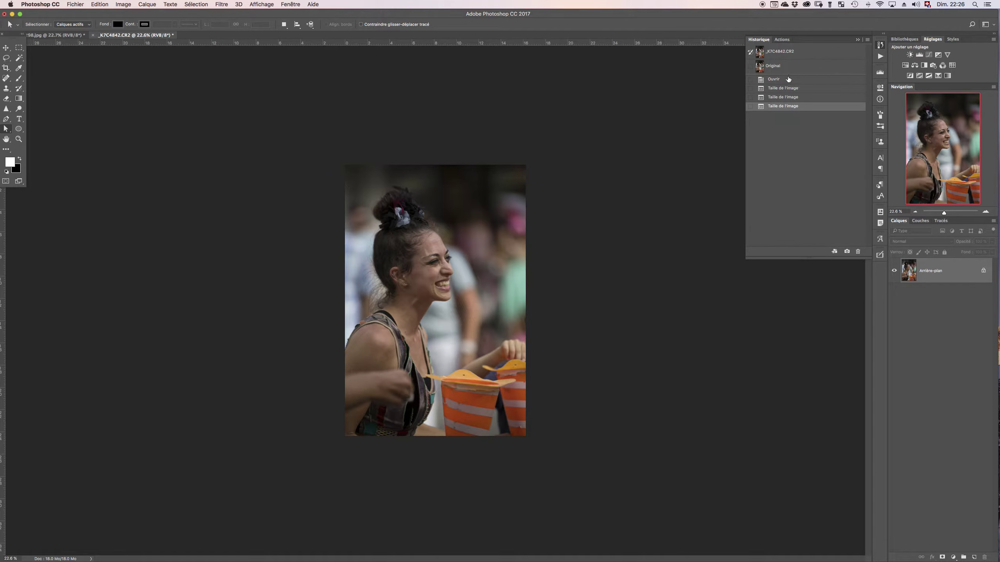
left_click(775, 80)
left_click(777, 70)
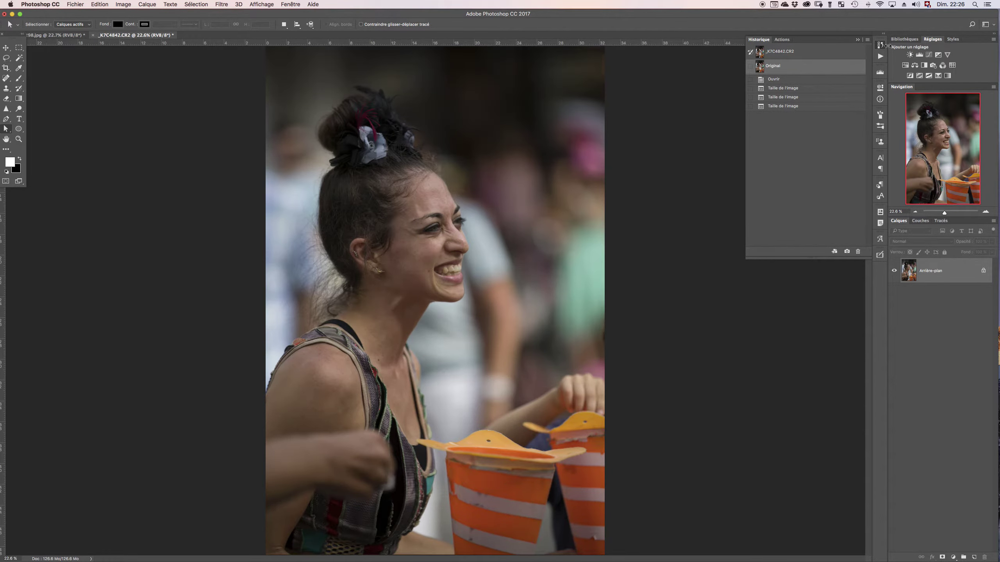
Switch to the ship photo and start recording an action named Dimension 2048px in the Tutoriel set.
left_click(880, 56)
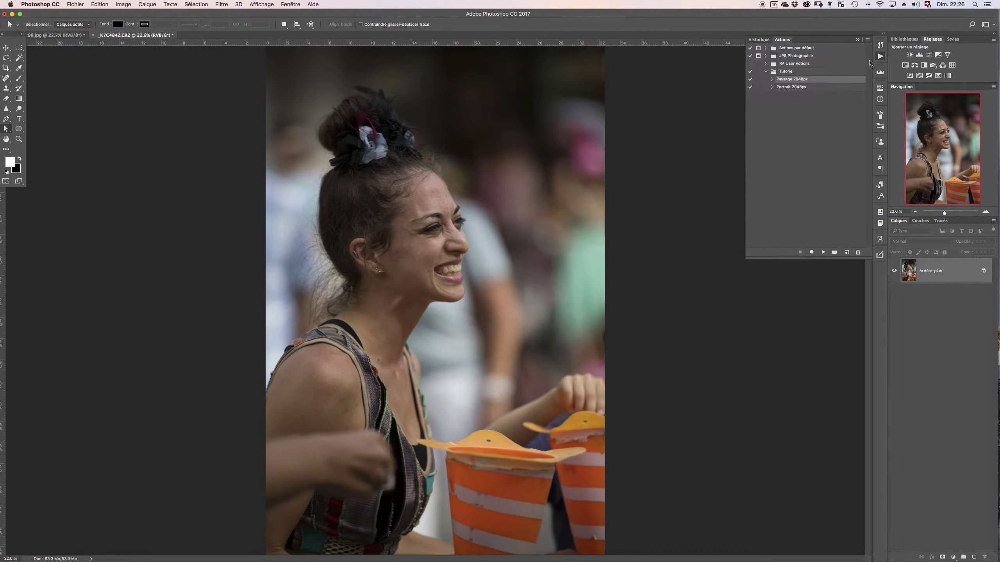
left_click(74, 35)
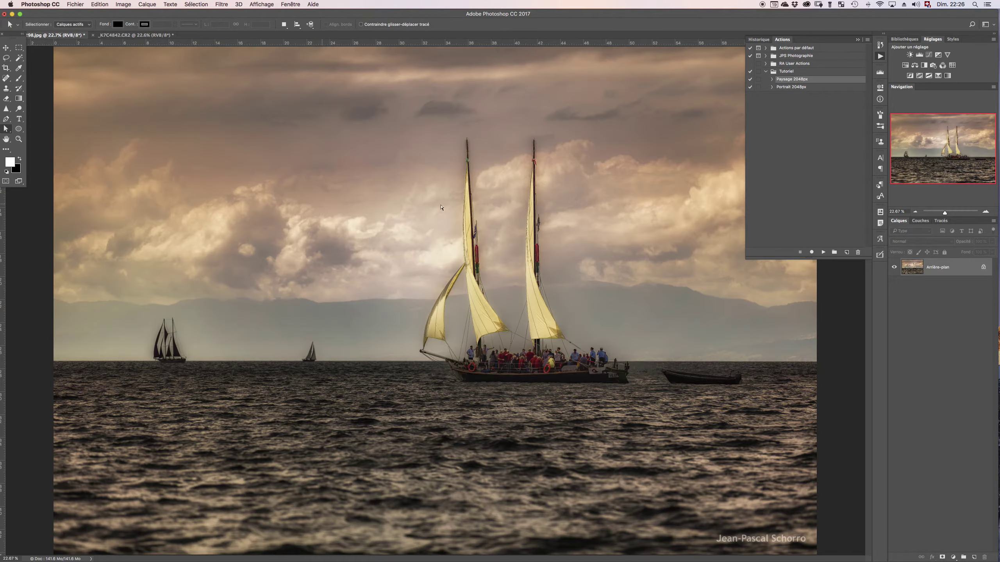
left_click(794, 112)
left_click(847, 254)
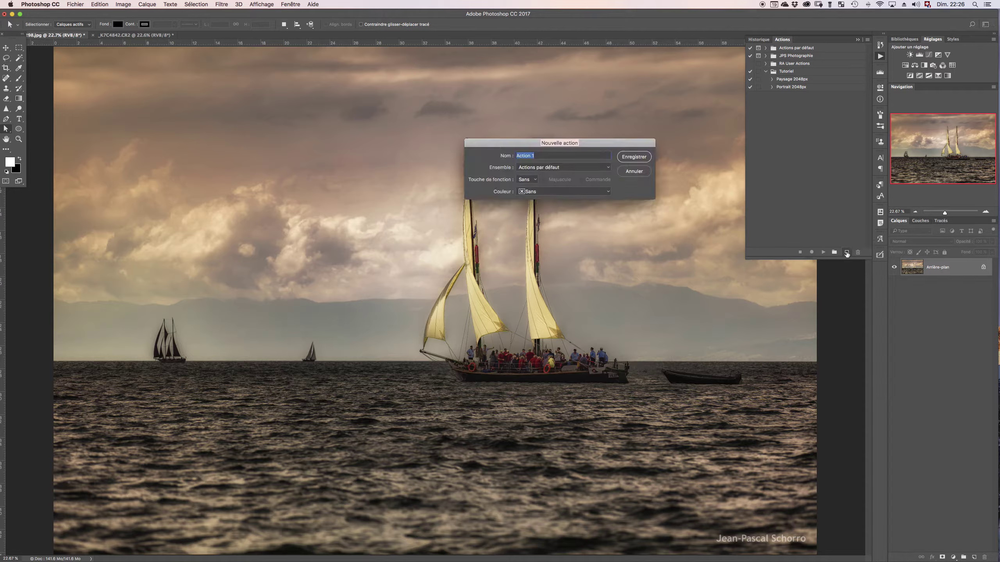
type("Dimension 2048px")
left_click(601, 168)
left_click(528, 185)
left_click(634, 156)
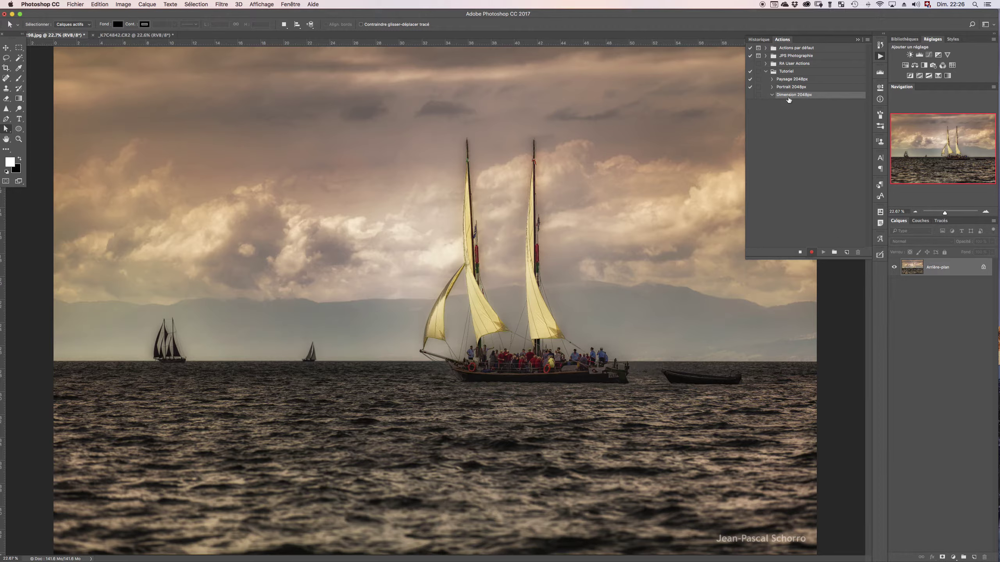
Insert a condition that runs Paysage 2048px if the active document is in landscape format, and Portrait 2048px otherwise.
left_click(867, 40)
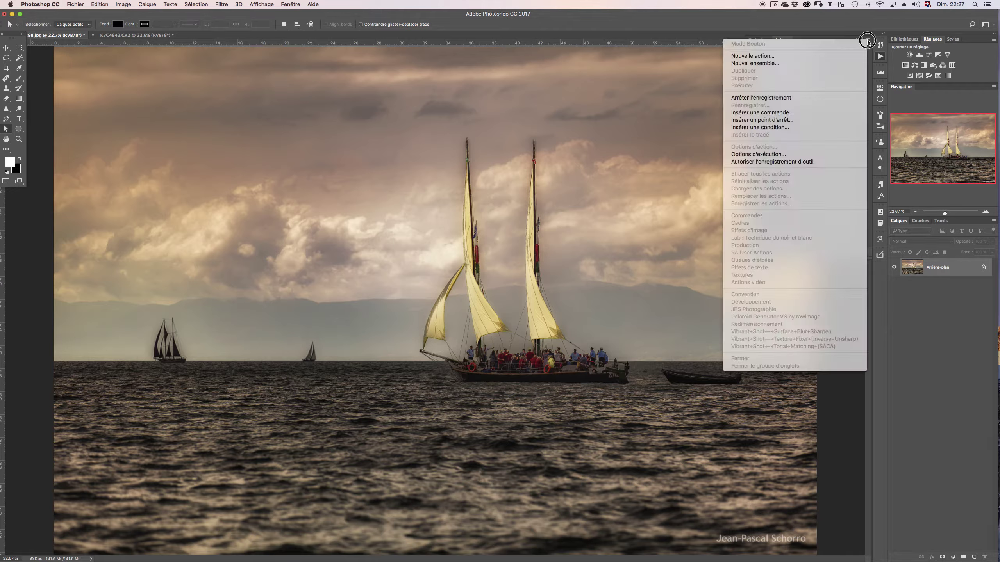
left_click(772, 128)
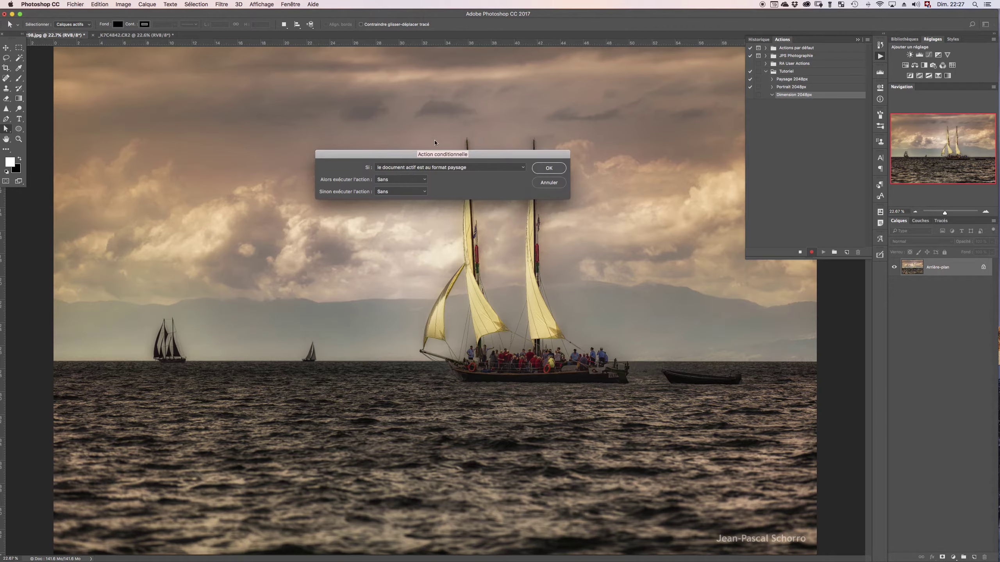
left_click(524, 170)
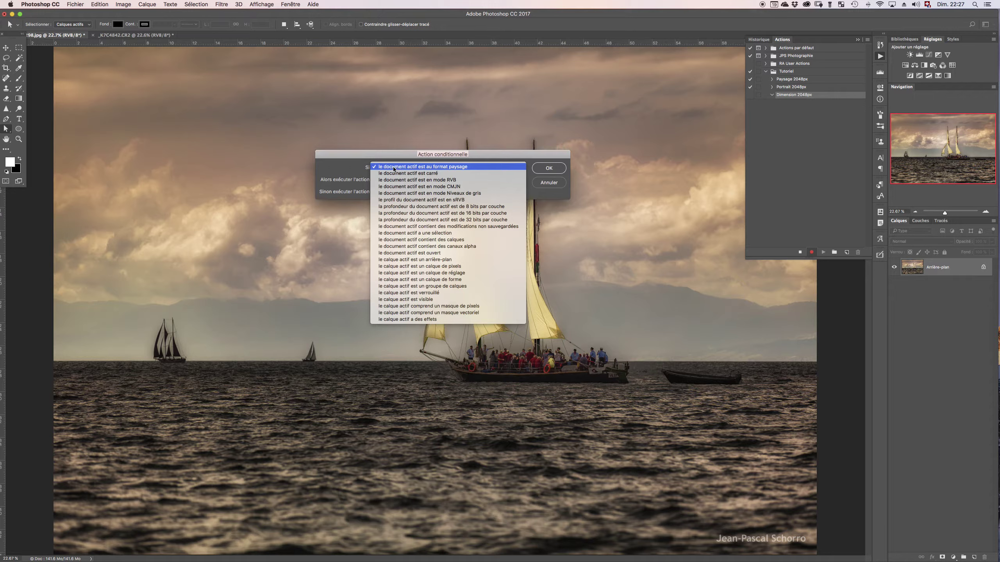
left_click(450, 167)
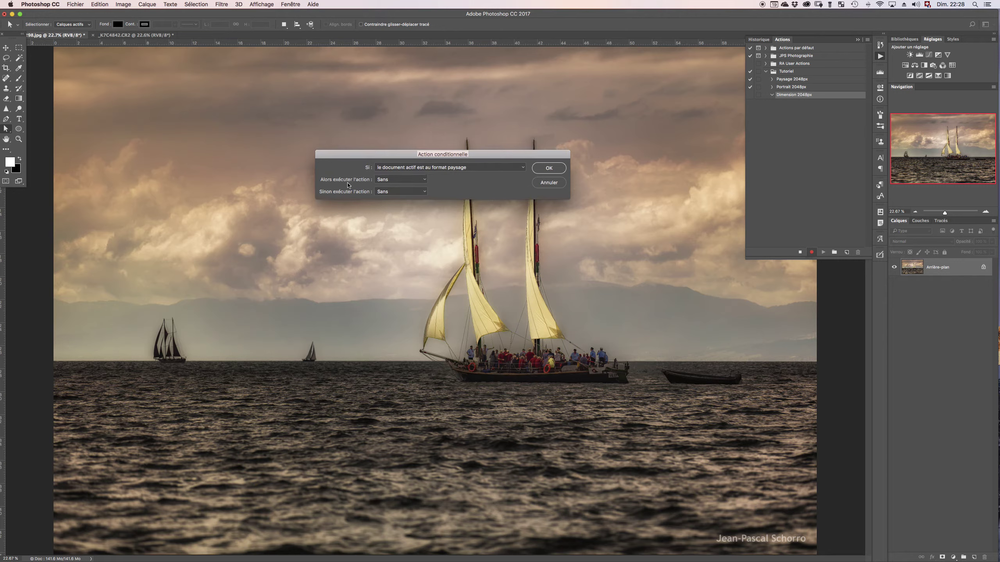
left_click(425, 181)
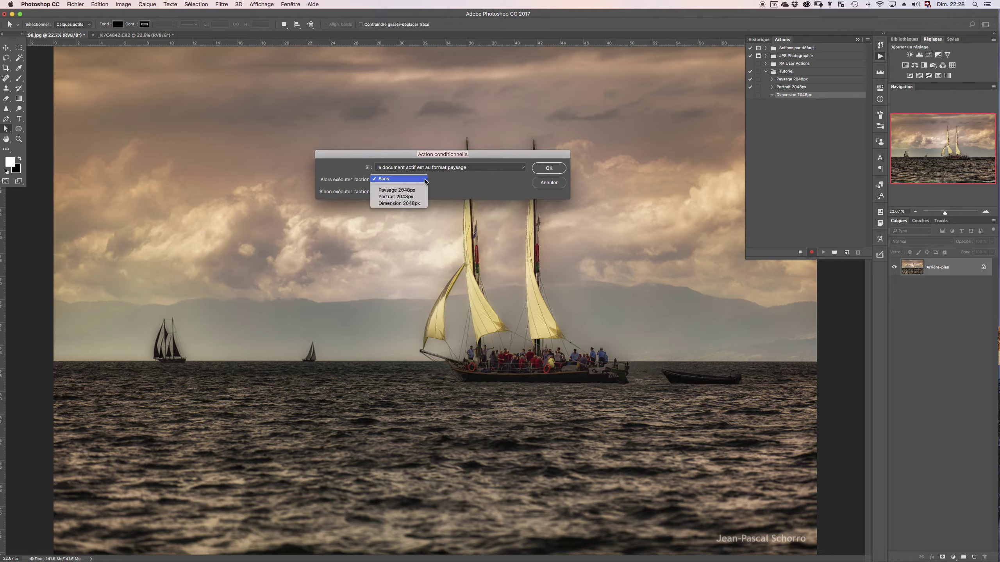
left_click(398, 191)
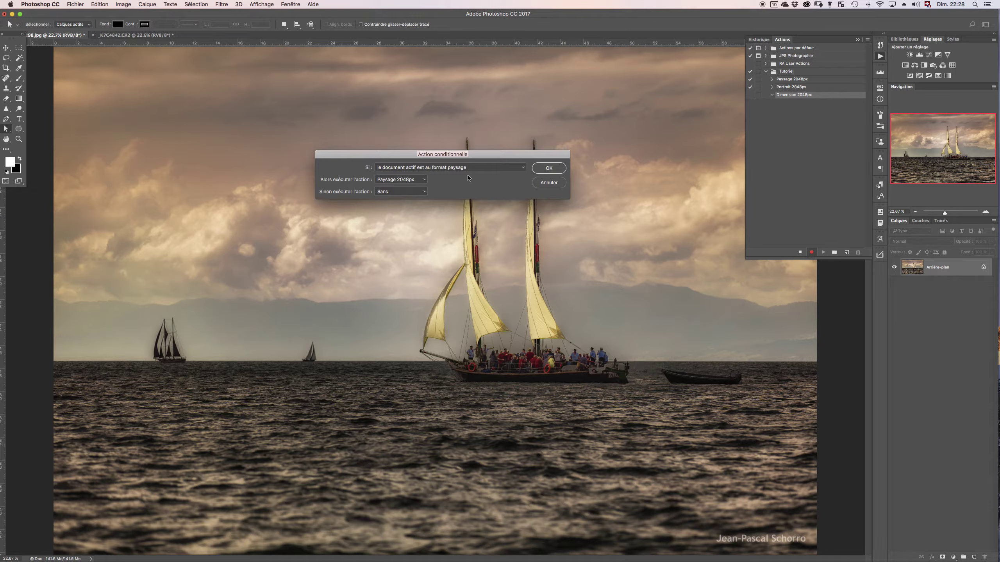
left_click(424, 192)
left_click(402, 208)
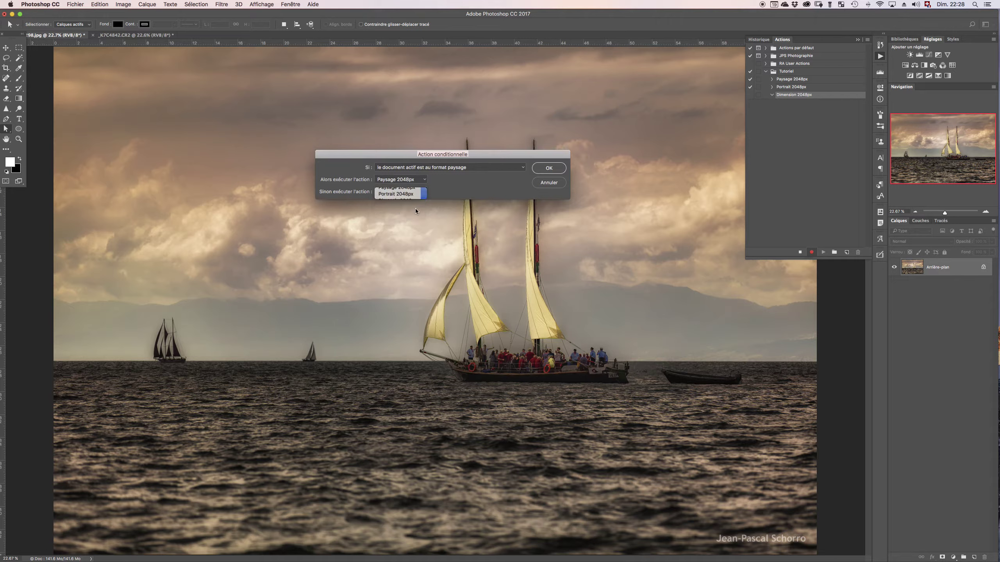
left_click(549, 169)
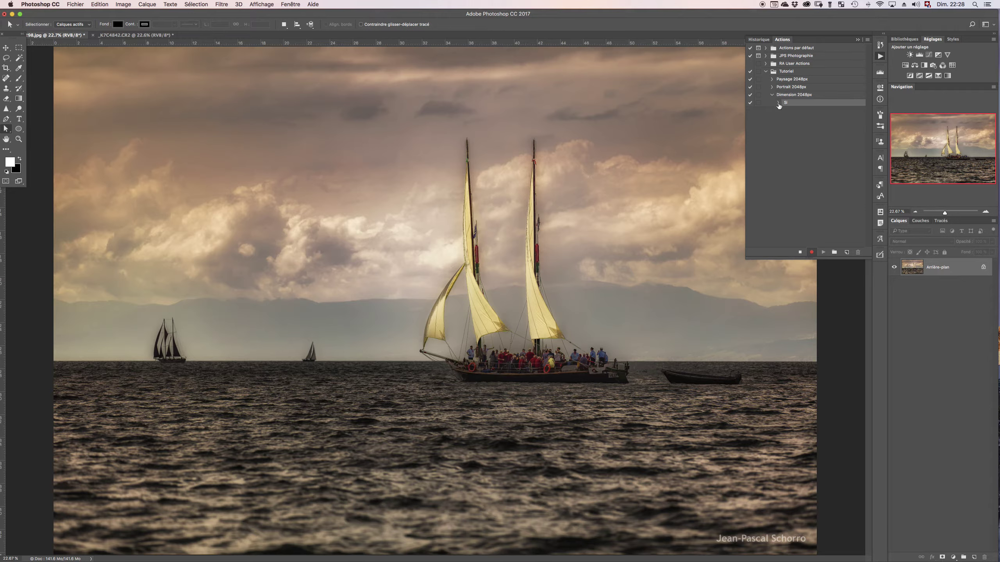
Review the recorded condition in full width, then stop recording and collapse the Dimension 2048px action.
left_click(778, 104)
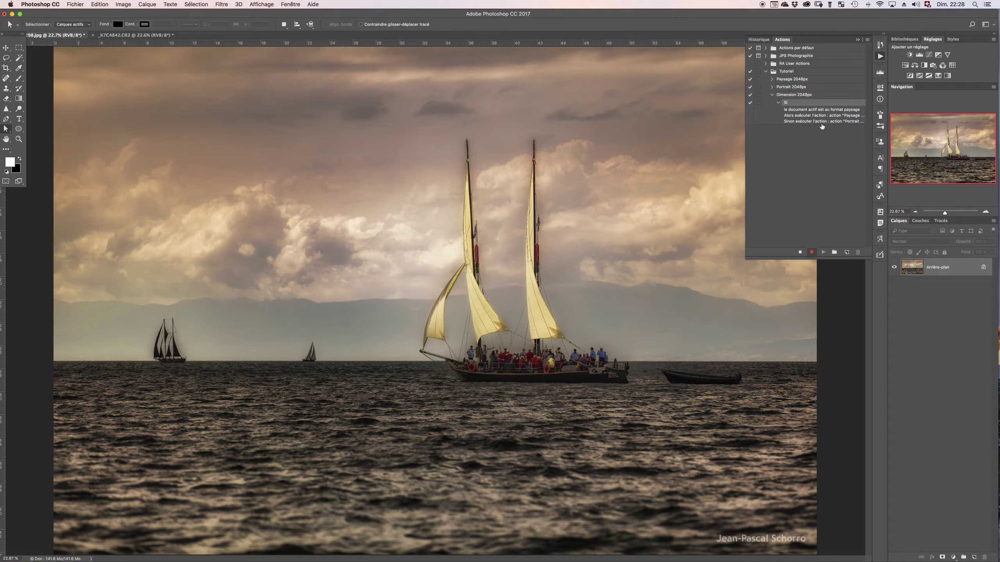
left_click_drag(745, 146, 653, 142)
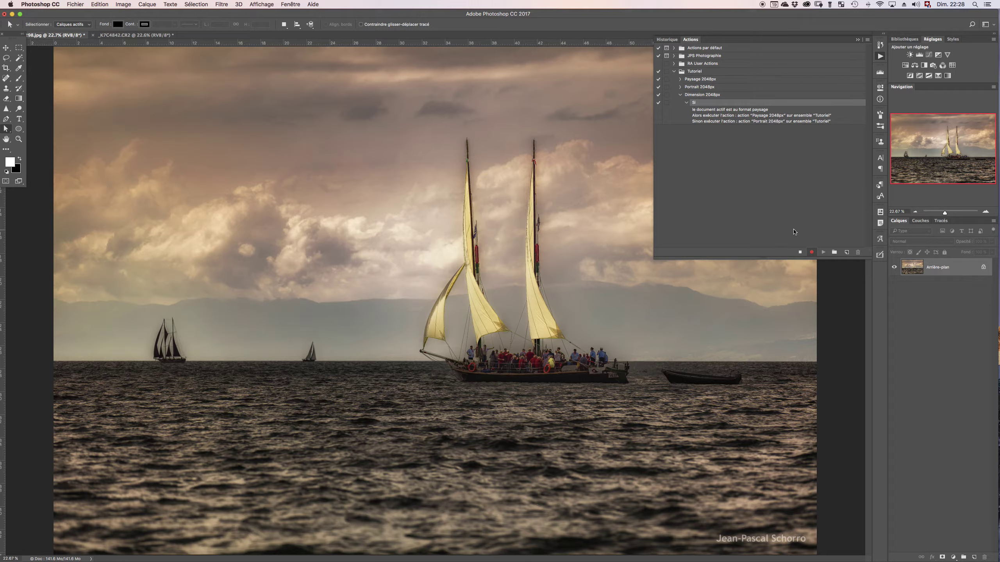
left_click(800, 253)
left_click(687, 102)
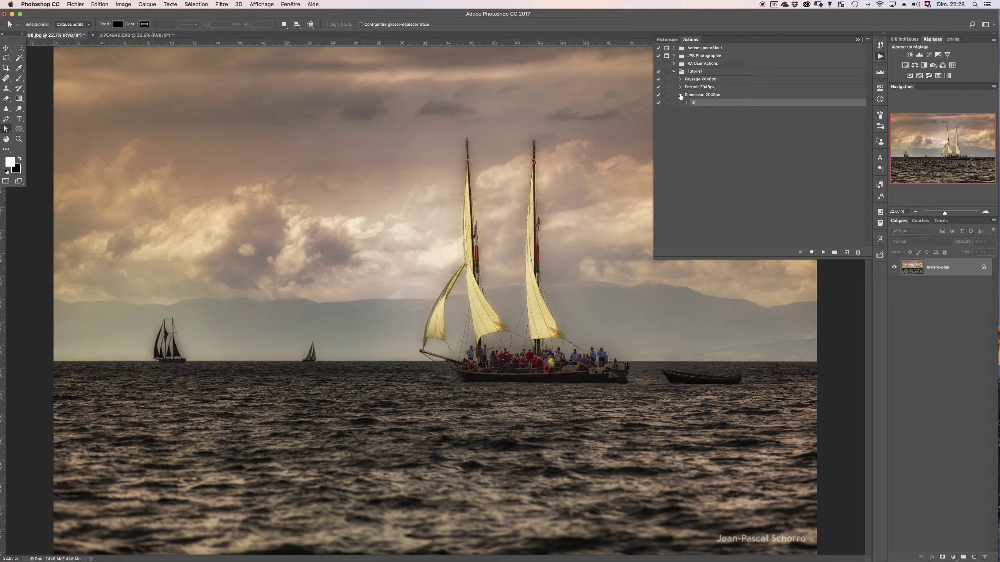
left_click(680, 95)
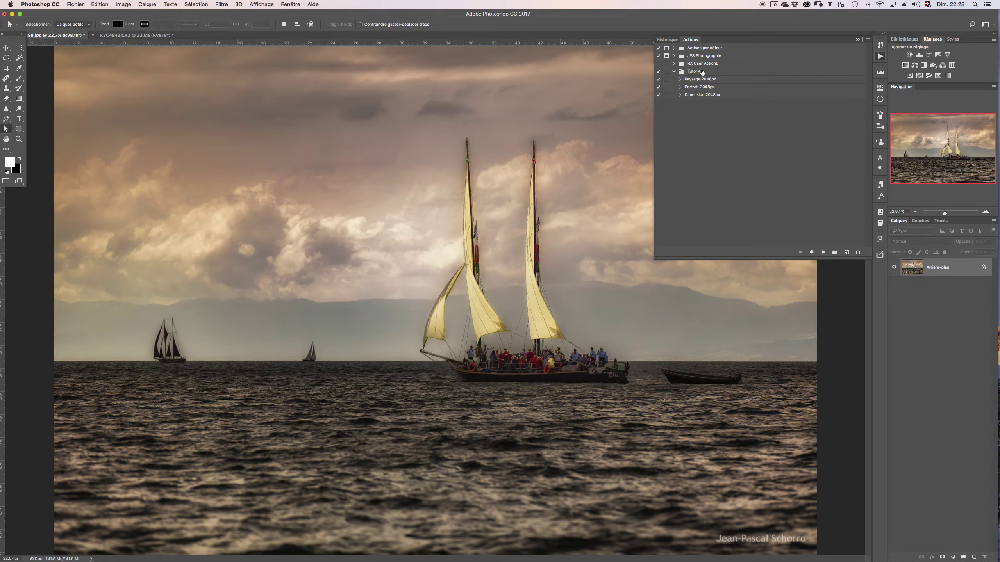
Run the Dimension 2048px action on the ship photo and check the resulting document dimensions.
left_click(693, 97)
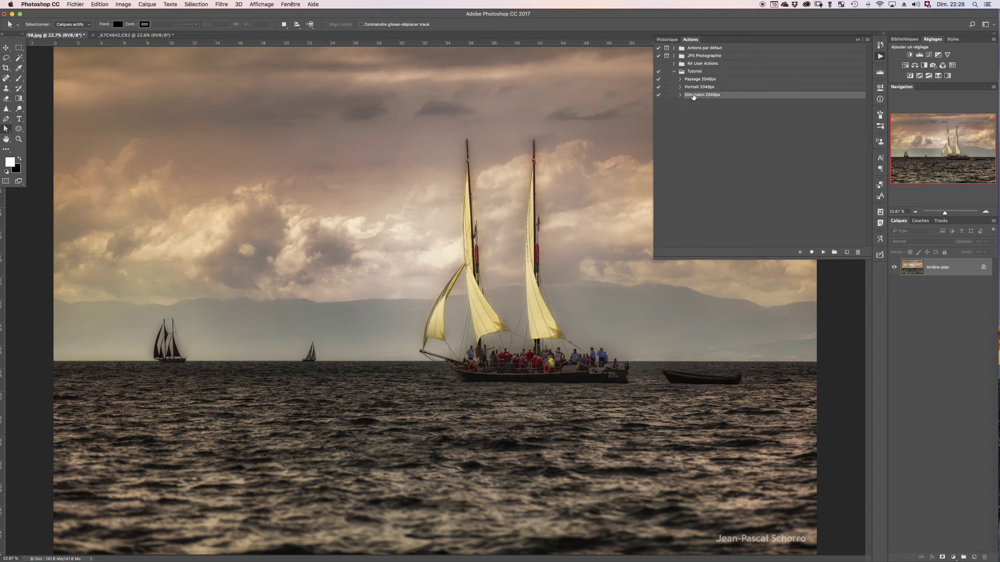
left_click(823, 253)
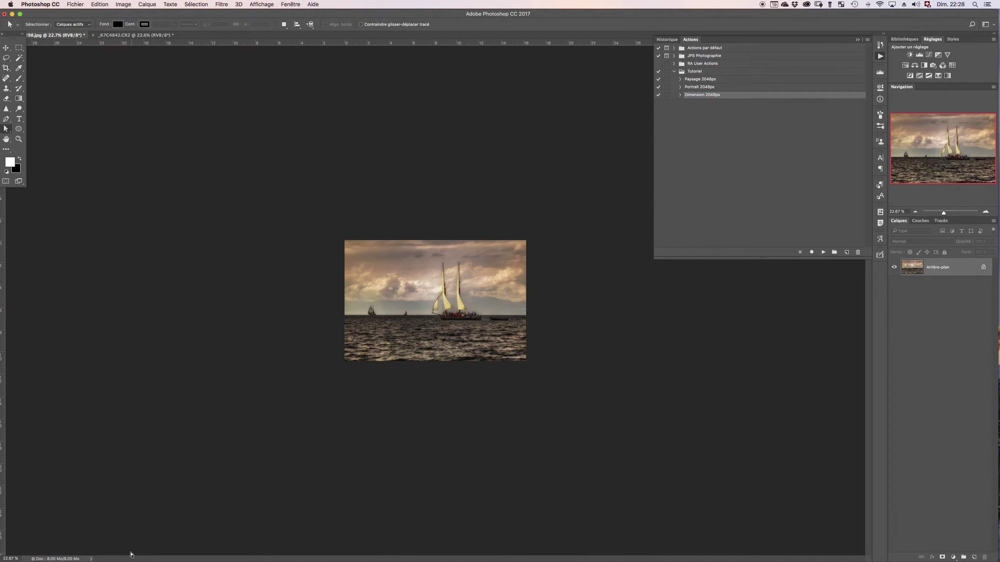
left_click(55, 560)
left_click(56, 561)
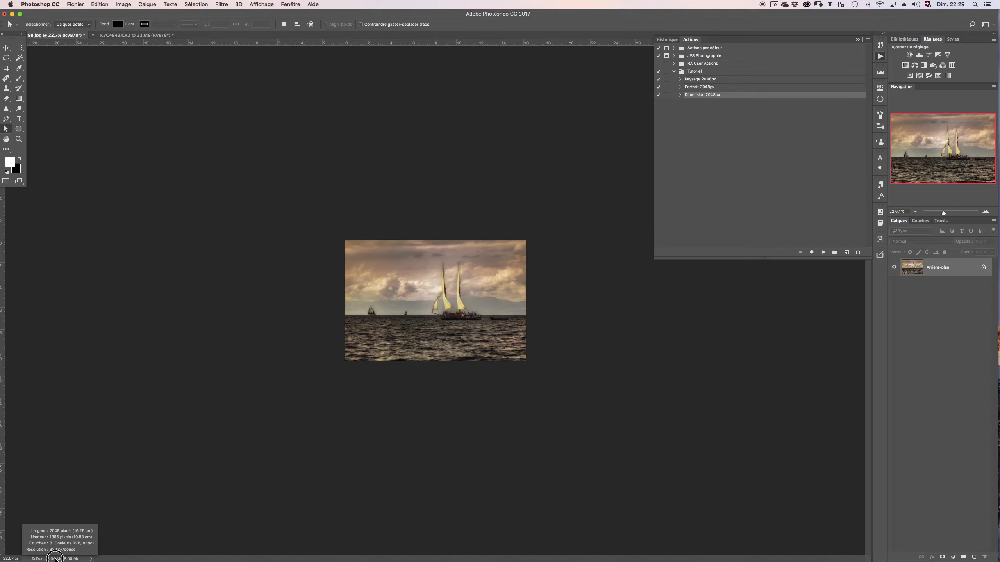
Switch to the portrait photo, run the Dimension 2048px action on it and check its document size.
left_click(136, 37)
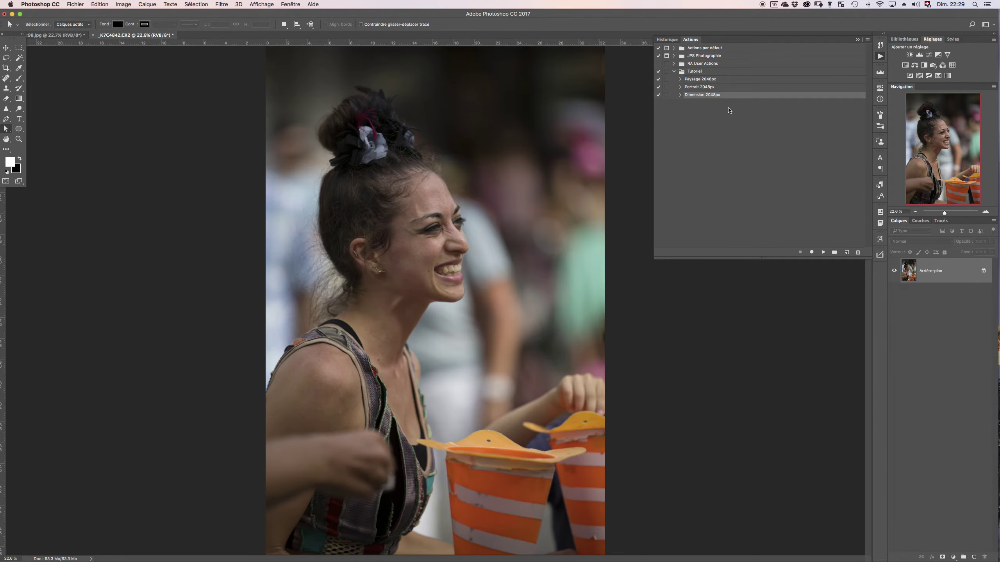
left_click(822, 252)
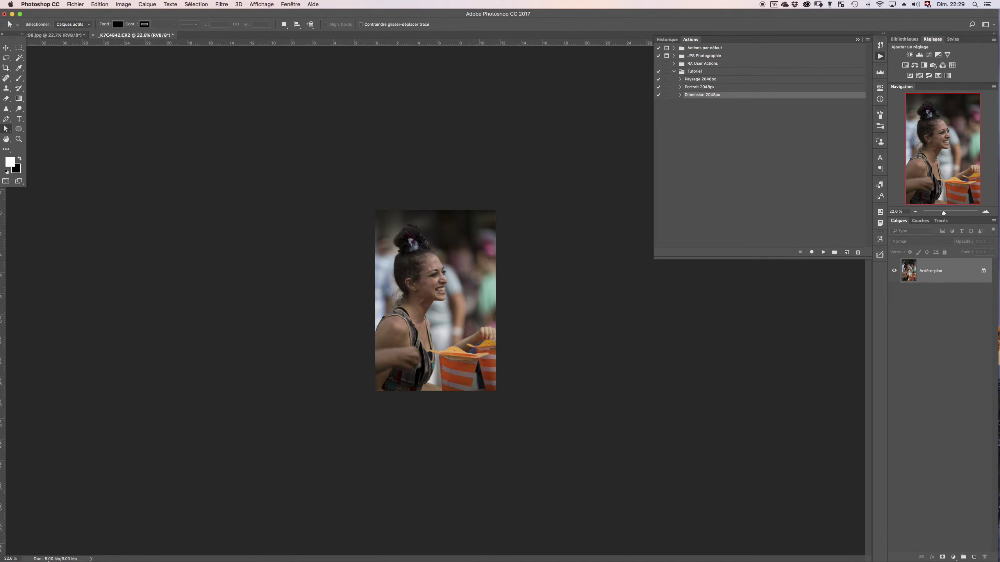
left_click(50, 558)
Restore the portrait photo to its Original snapshot and the ship photo to its opening snapshot, then hide the history.
left_click(880, 45)
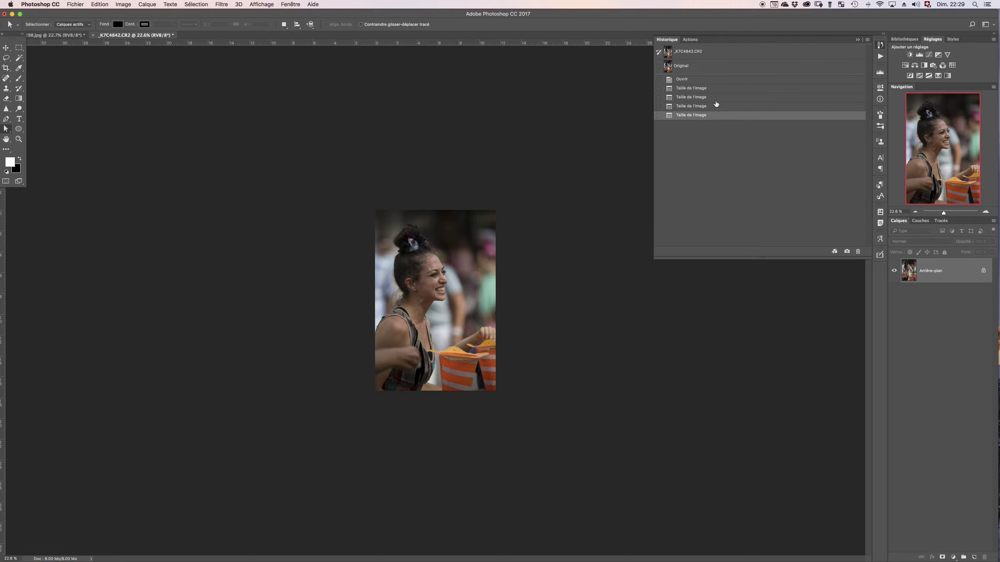
left_click(689, 66)
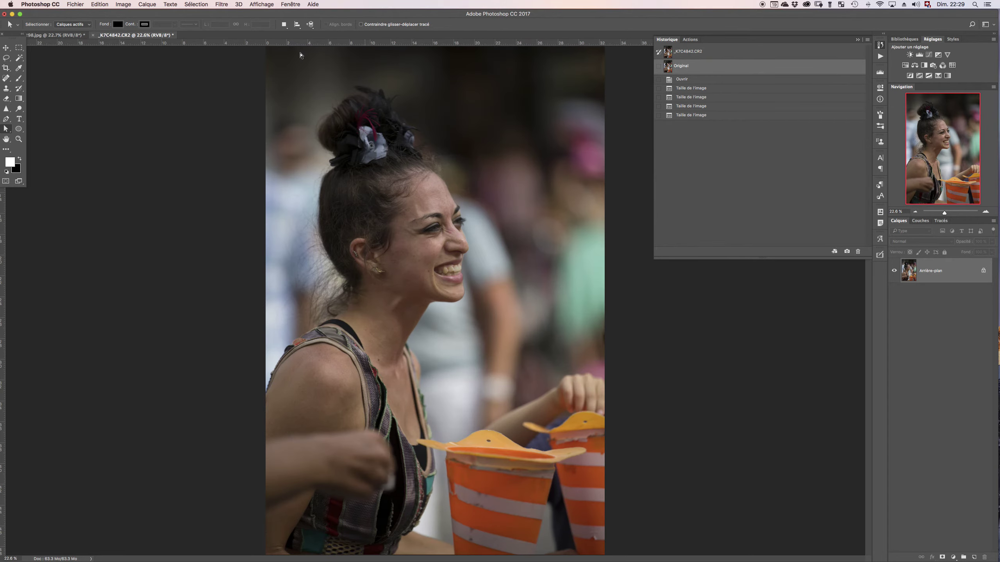
left_click(56, 35)
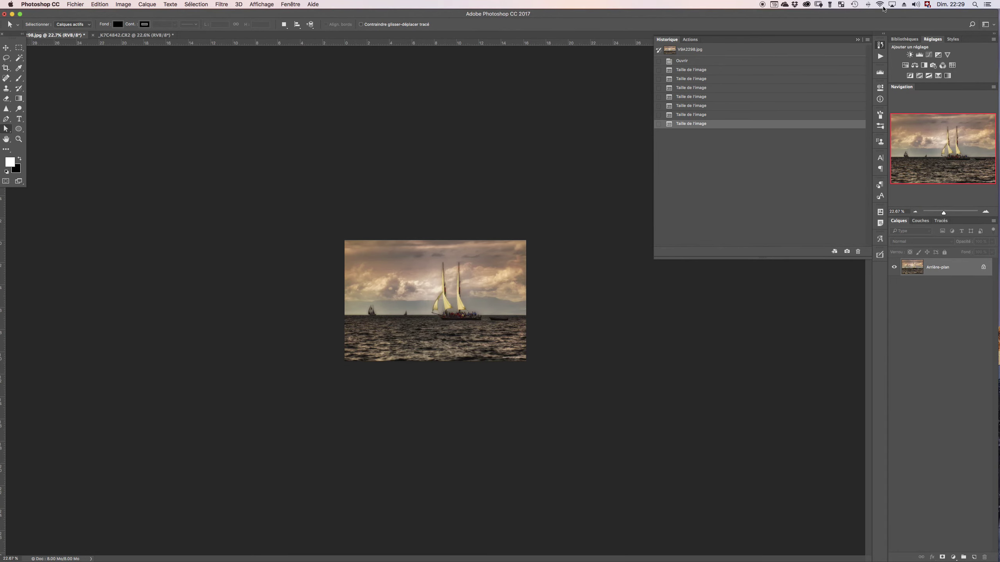
left_click(693, 49)
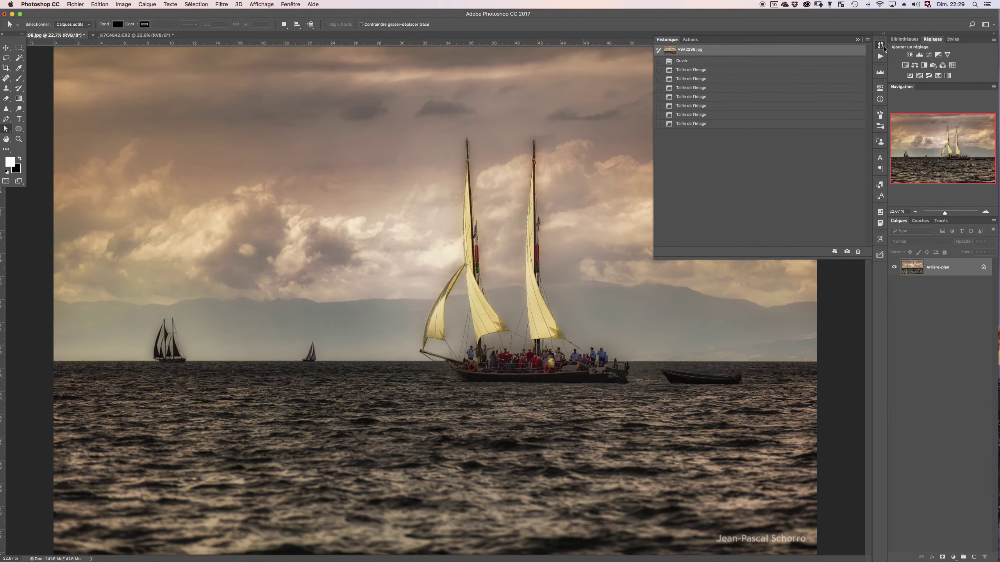
left_click(881, 46)
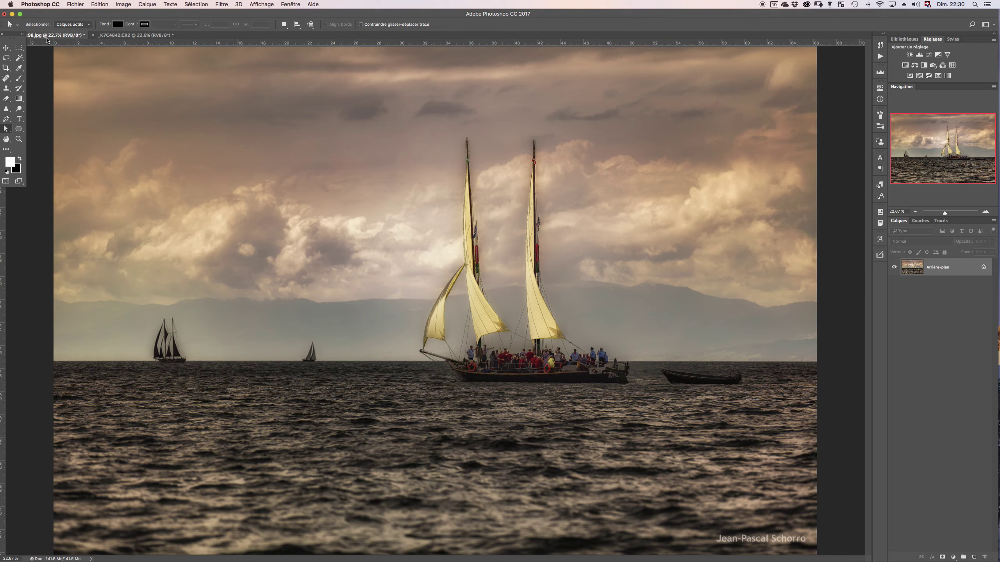
Batch-process the open files with the Dimension 2048px action from the Tutoriel set, leaving the destination as Sans.
left_click(80, 6)
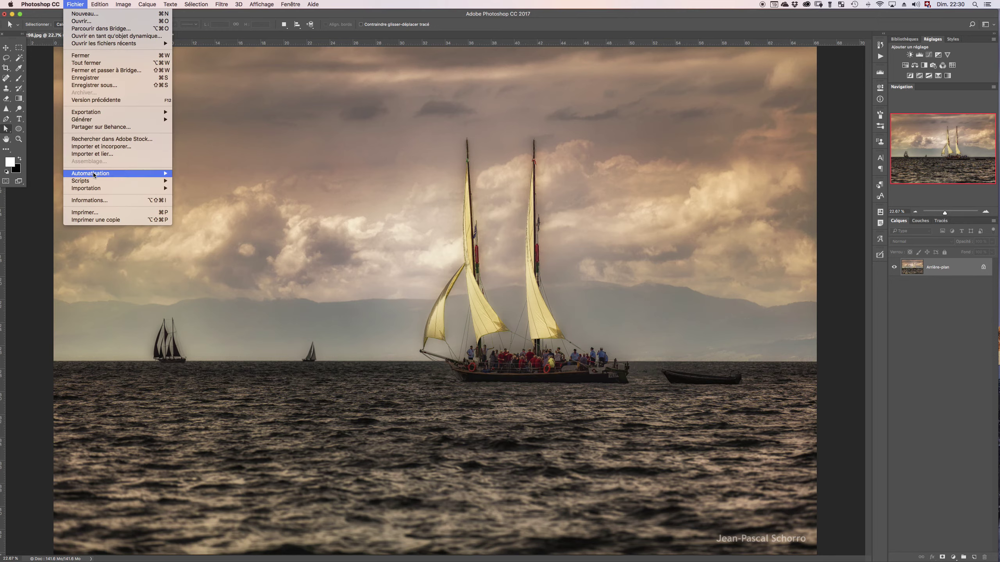
mouse_move(93, 175)
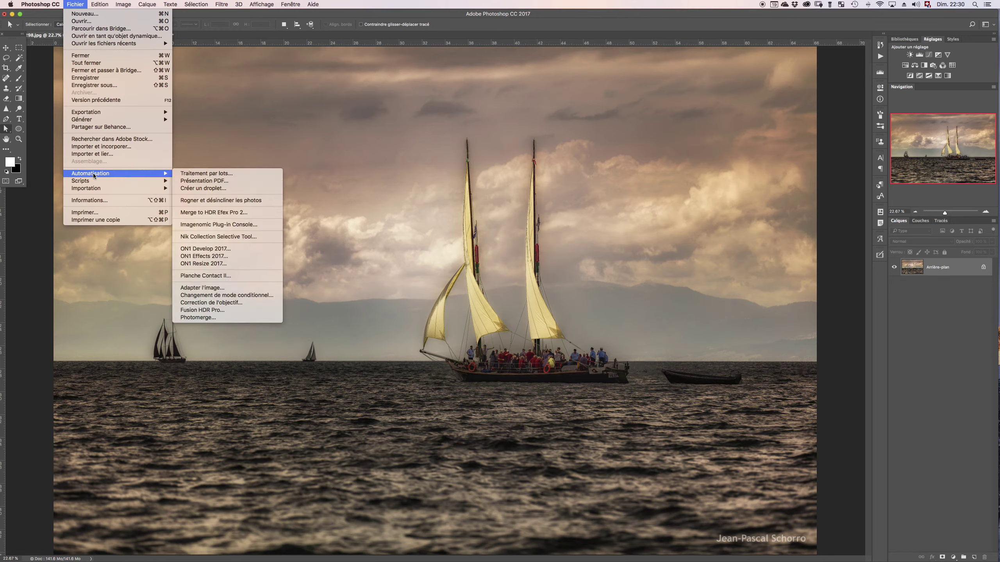
left_click(213, 174)
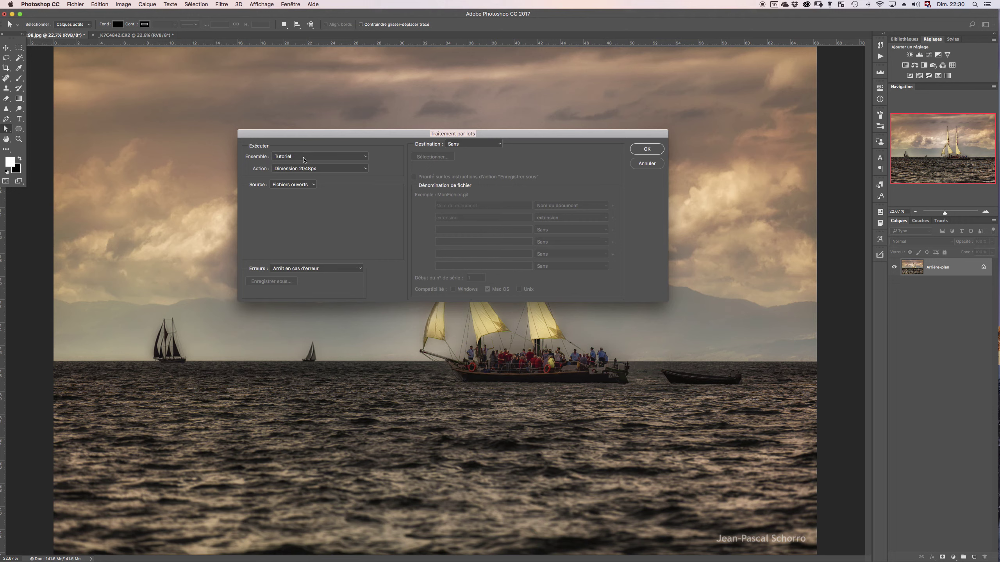
left_click(296, 169)
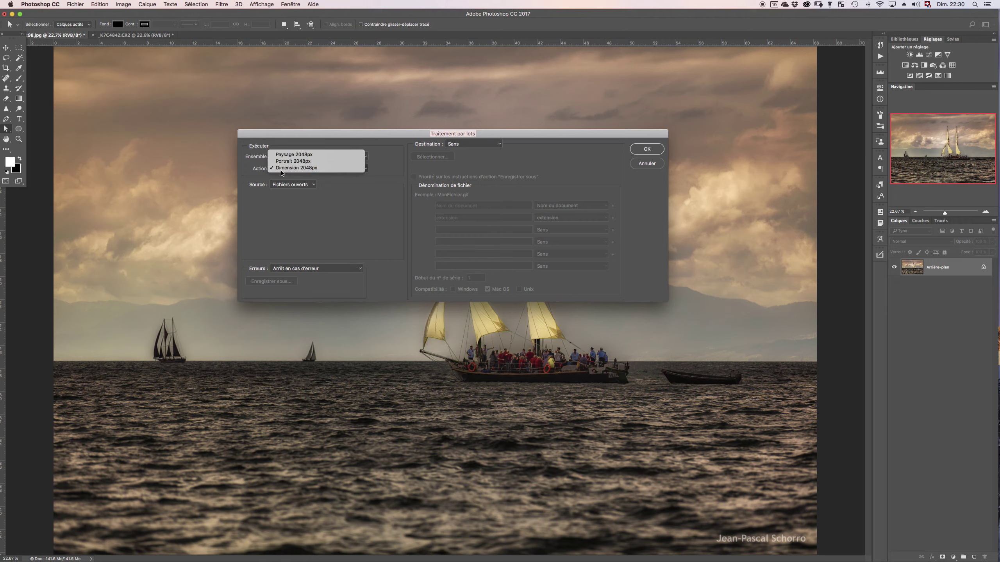
left_click(301, 169)
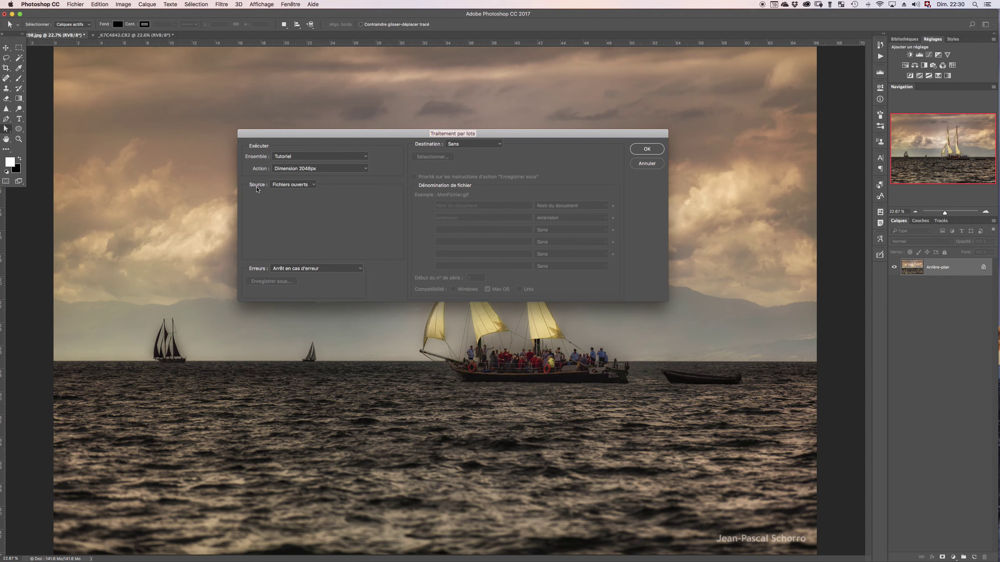
left_click(310, 186)
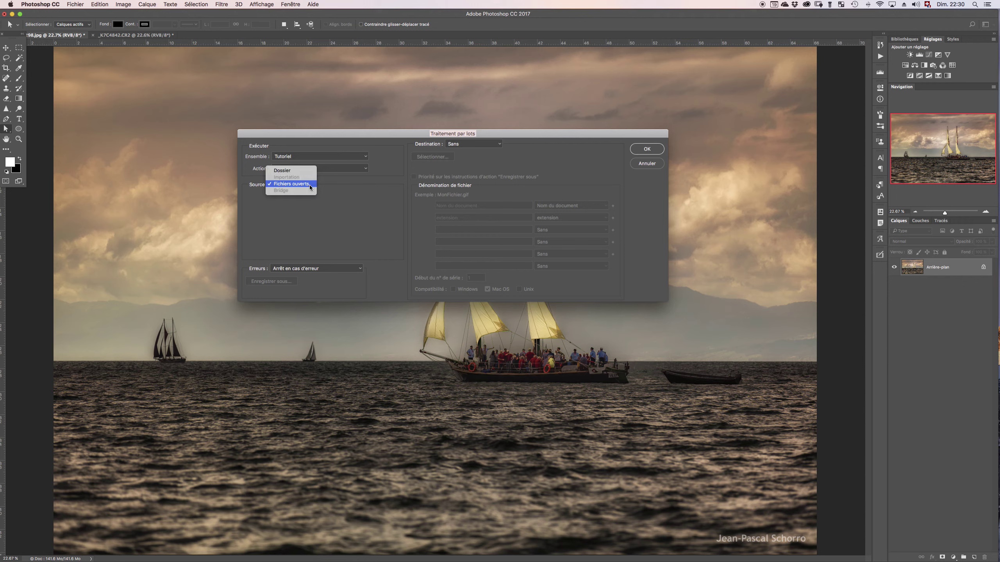
left_click(351, 200)
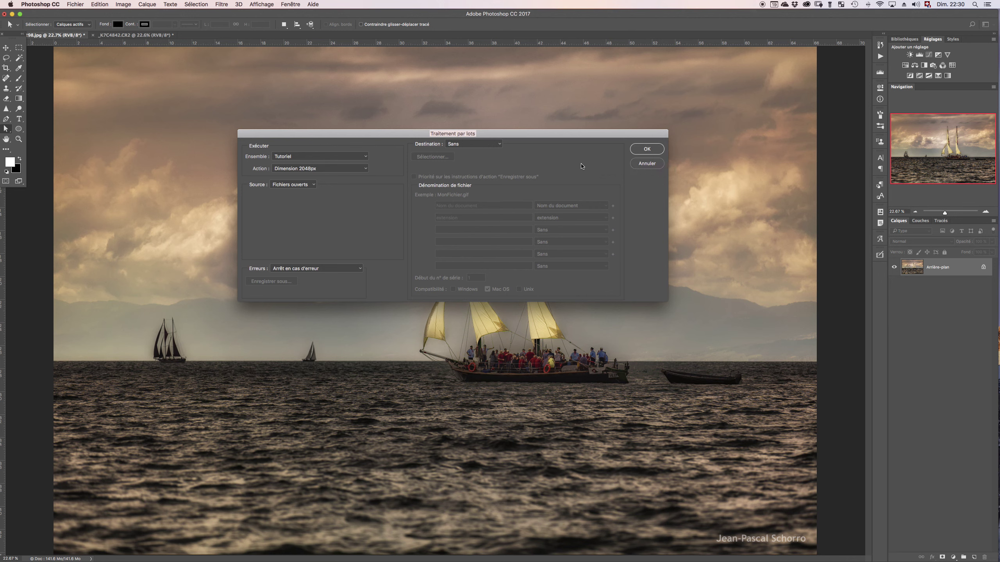
left_click(647, 149)
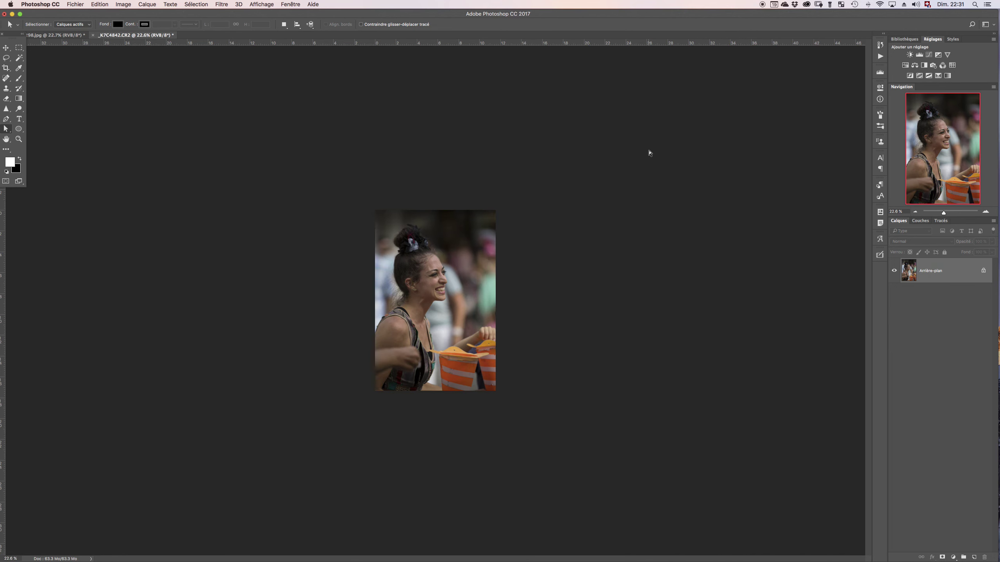
Check the document dimensions of both the portrait photo and the ship photo after the batch run.
left_click(48, 35)
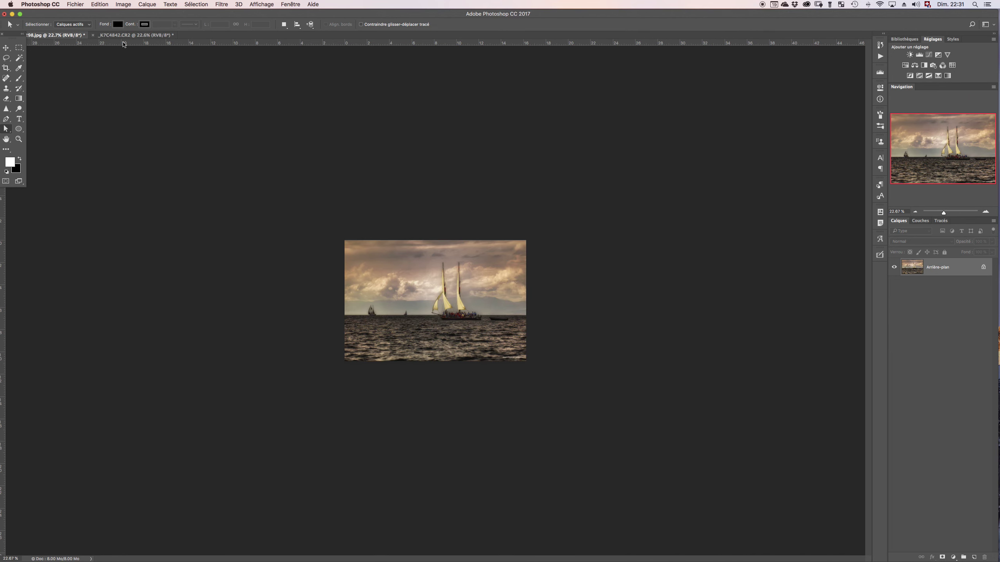
left_click(146, 36)
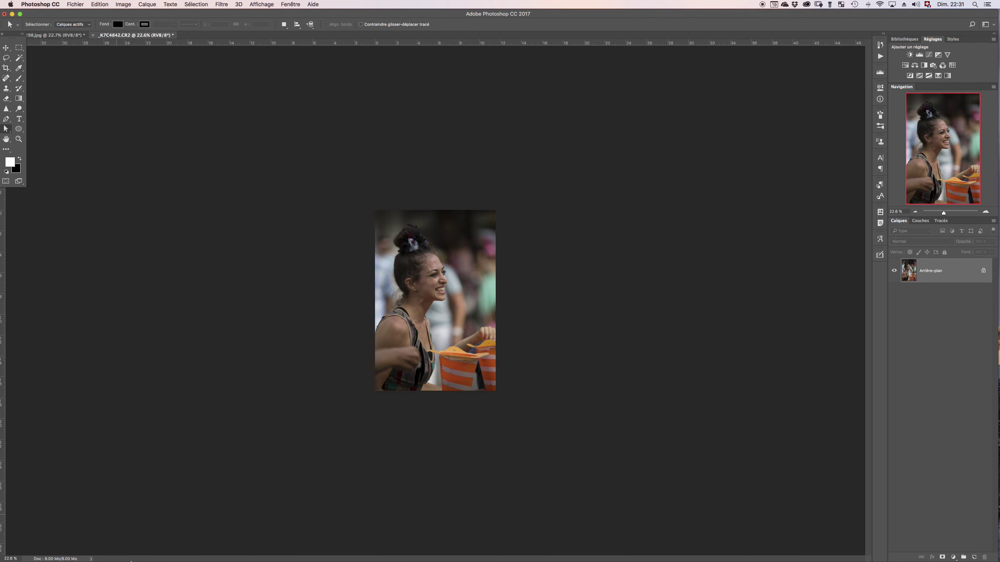
left_click(63, 558)
left_click(48, 35)
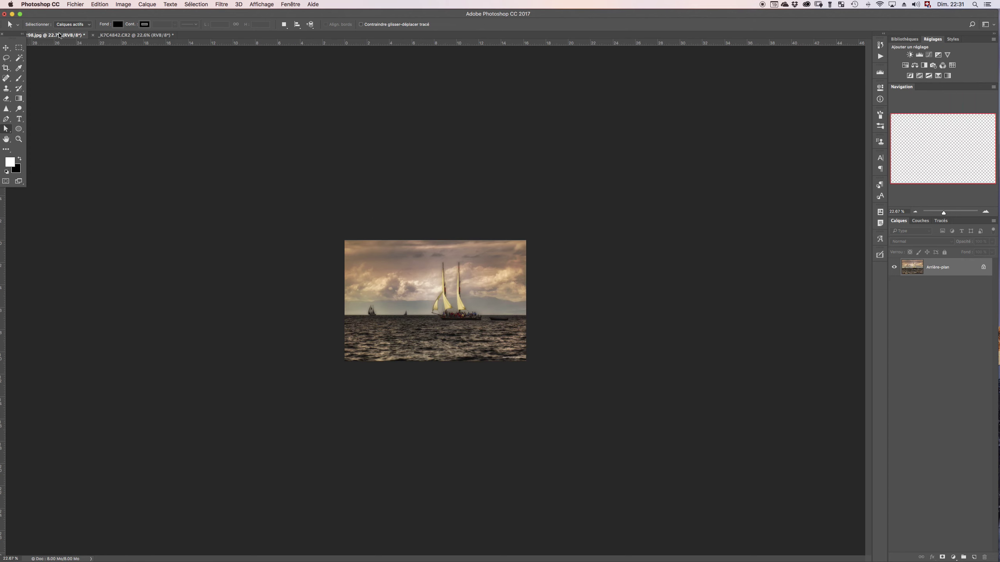
left_click(57, 559)
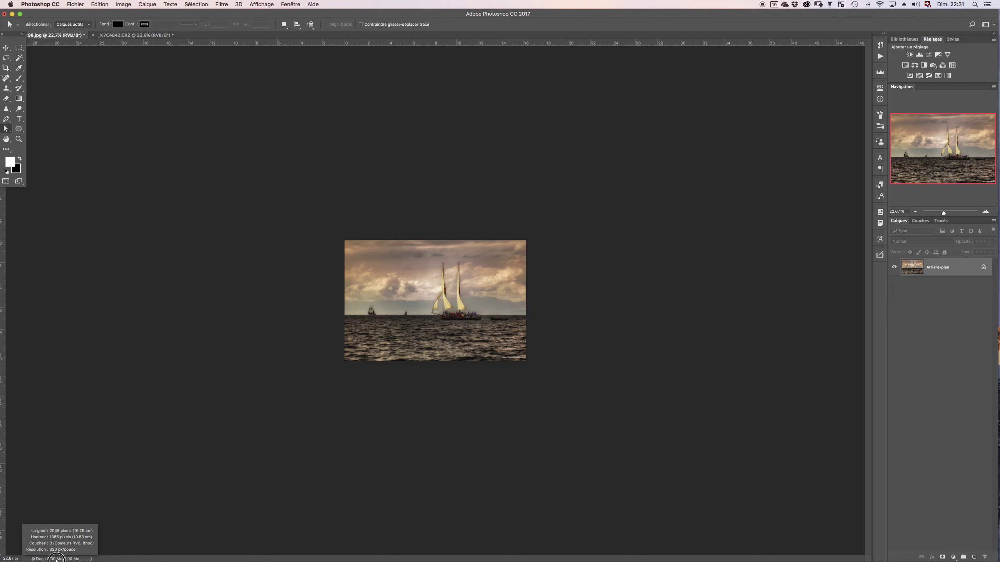